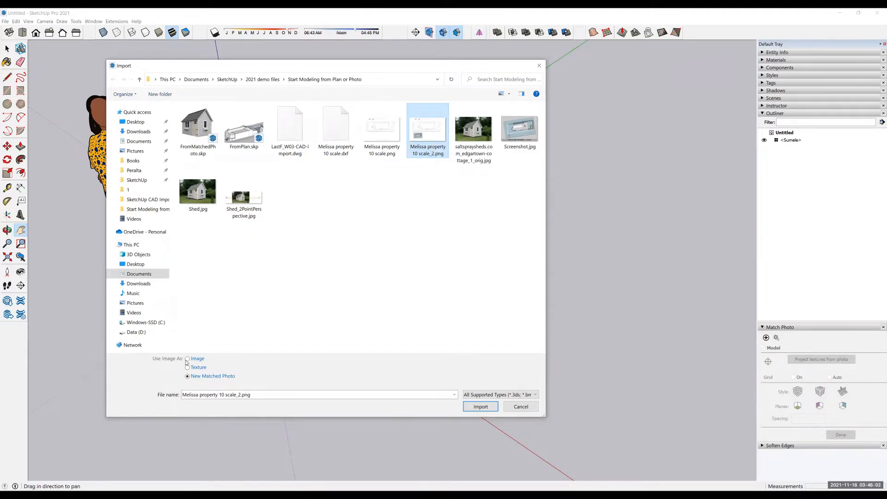
Import the selected property plan PNG as an image, placed from the origin along the red axis with a width of 300'.
left_click(187, 359)
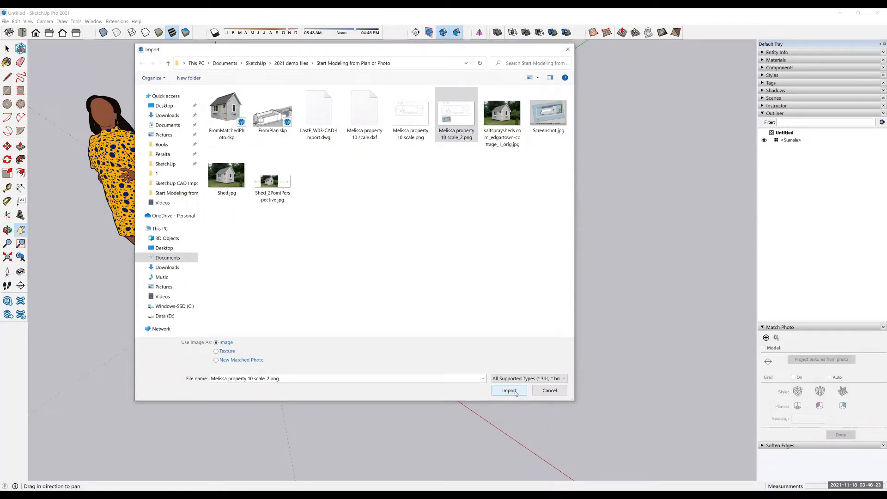
left_click(513, 392)
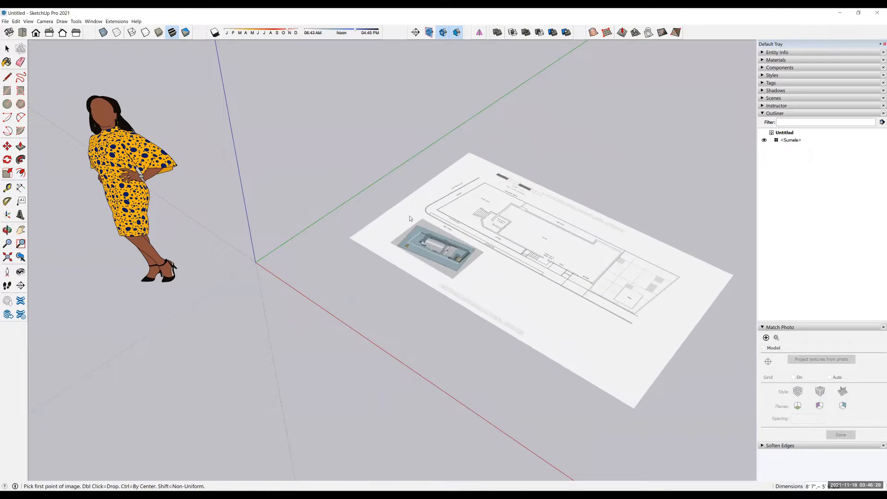
left_click(256, 263)
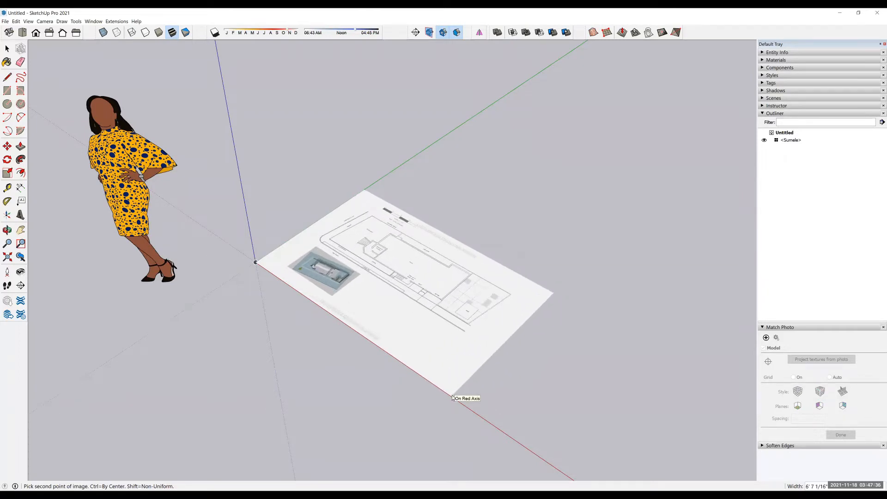
type("300")
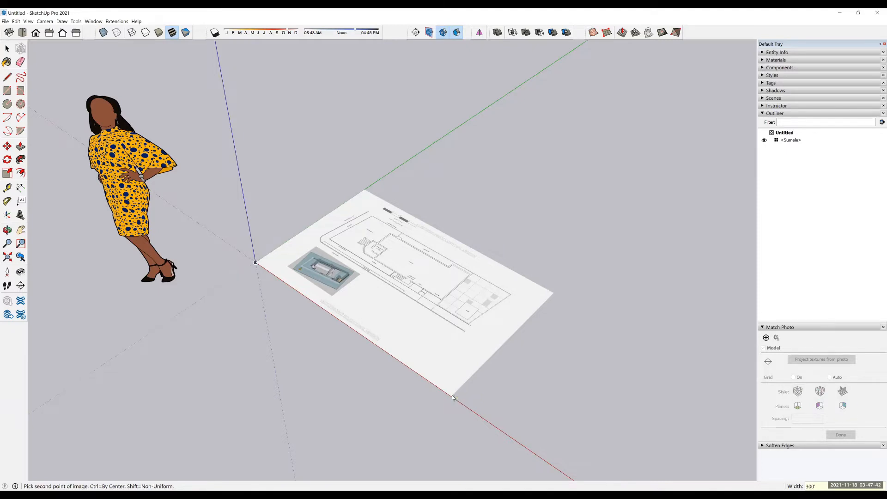
key("Return")
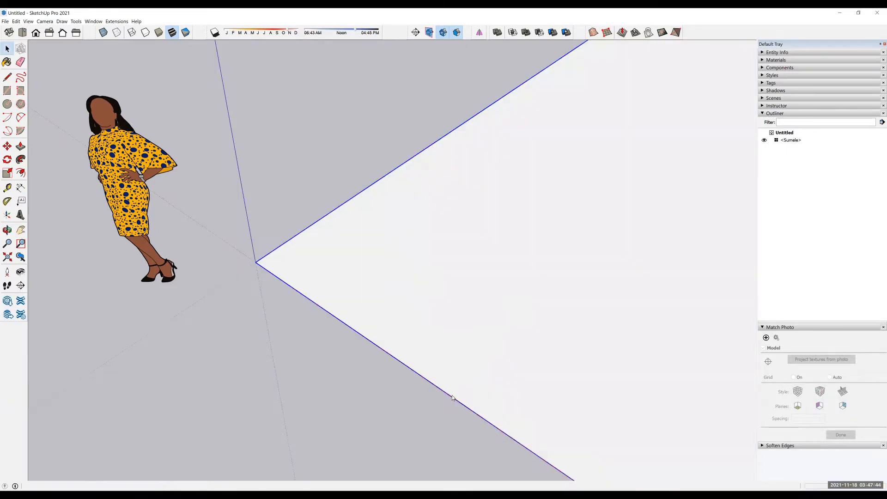
left_click(7, 257)
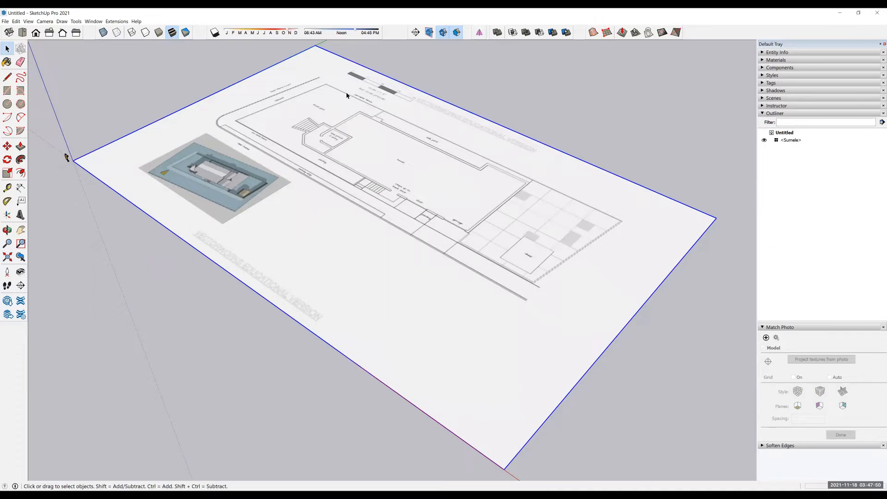
Set the camera to a top view of the plan with Parallel Projection.
left_click(45, 21)
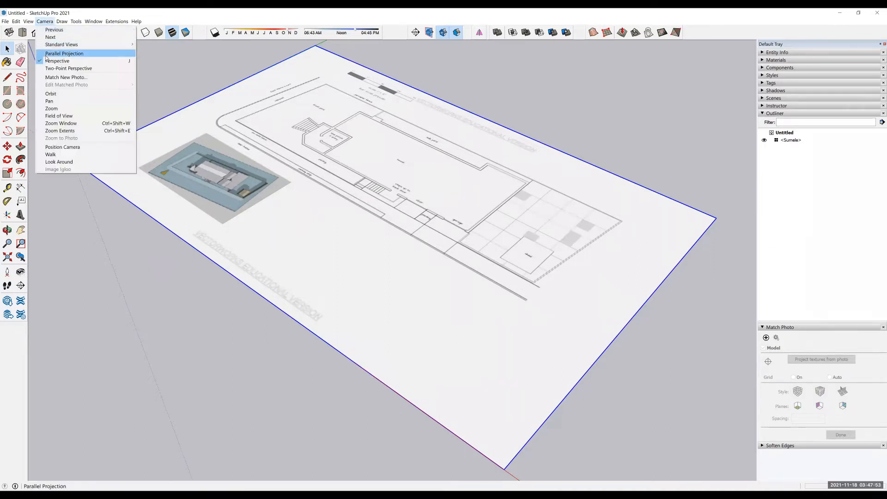
left_click(22, 35)
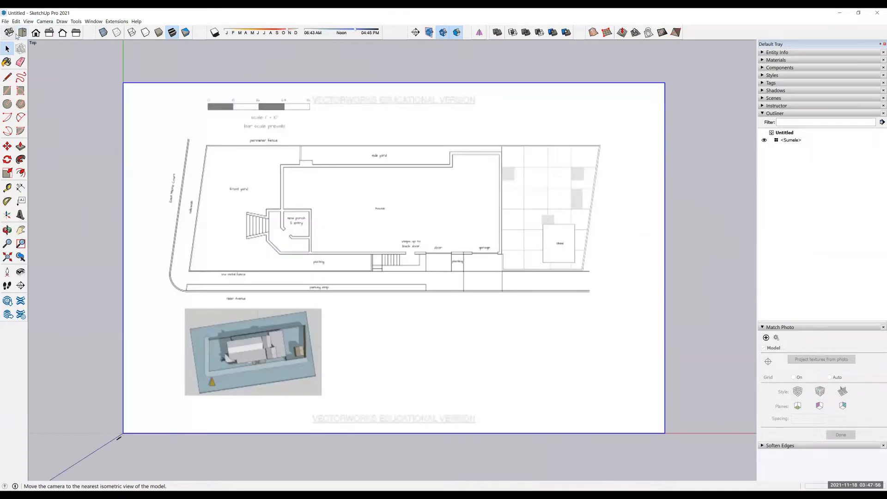
left_click(45, 21)
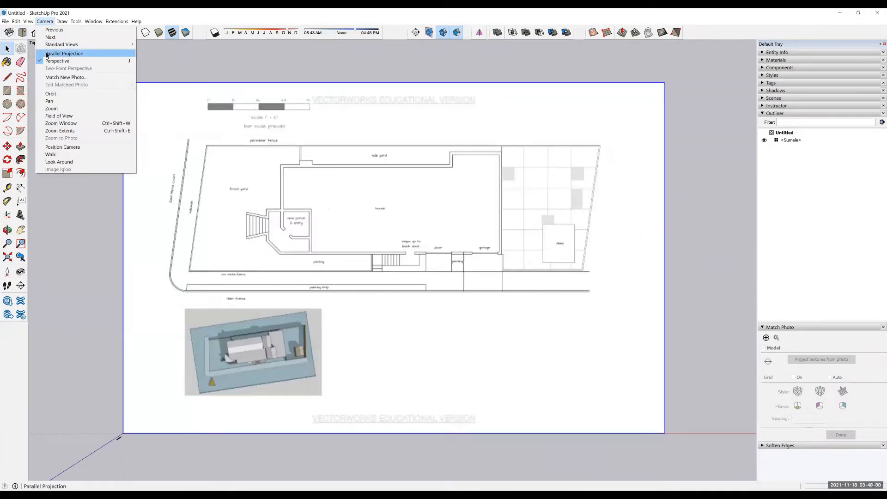
left_click(46, 54)
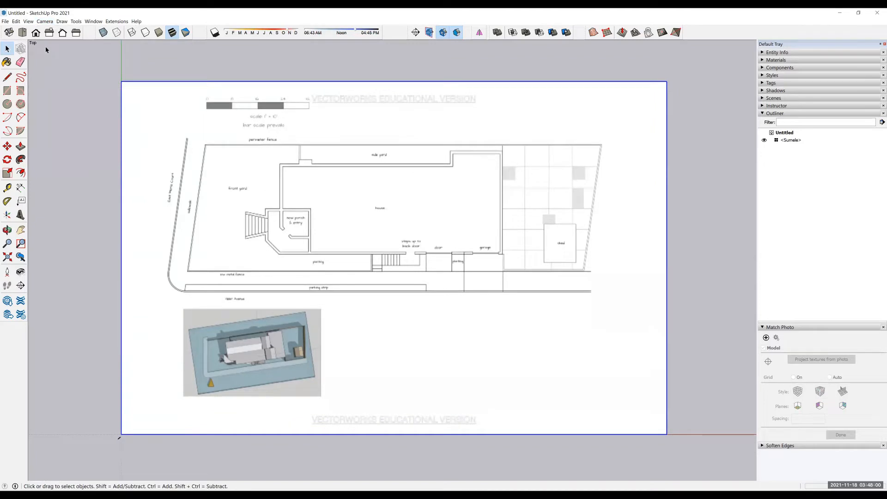
left_click(44, 22)
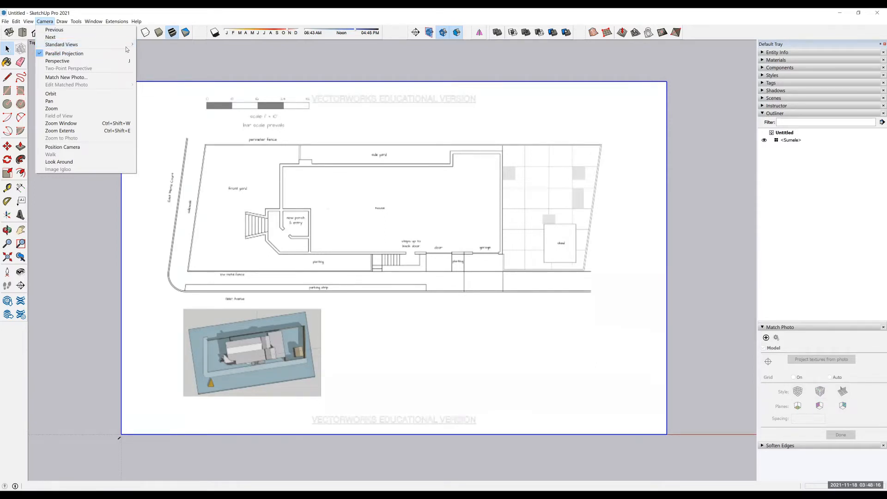
left_click(144, 45)
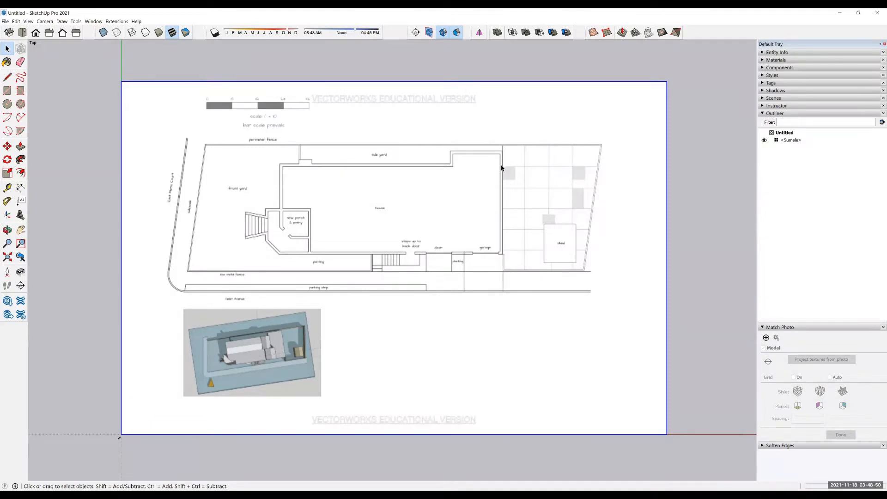
Rescale the whole model with the Tape Measure, guide creation off, by measuring the plan's full bar scale and setting that length to 32'.
scroll(260, 85, "up", 5)
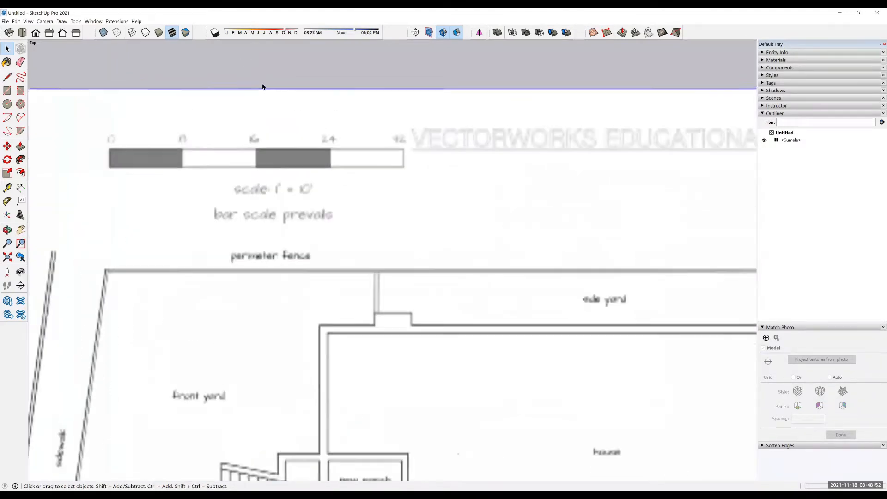
left_click(6, 189)
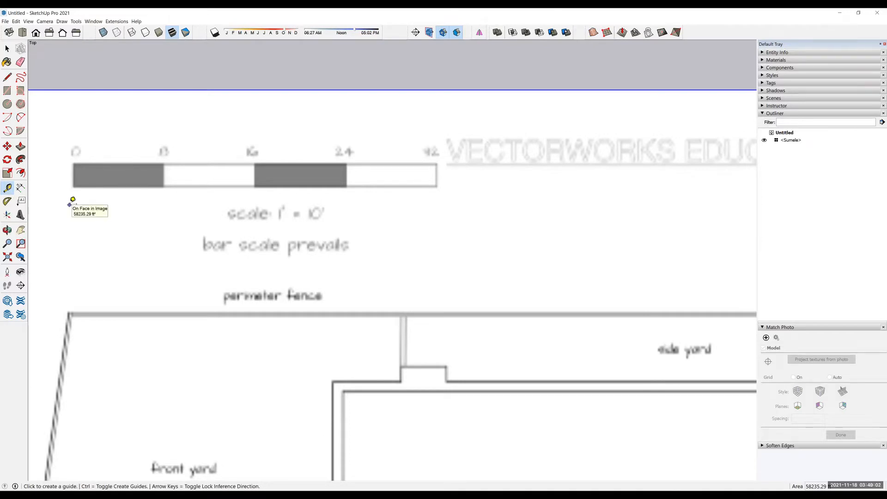
key("ctrl")
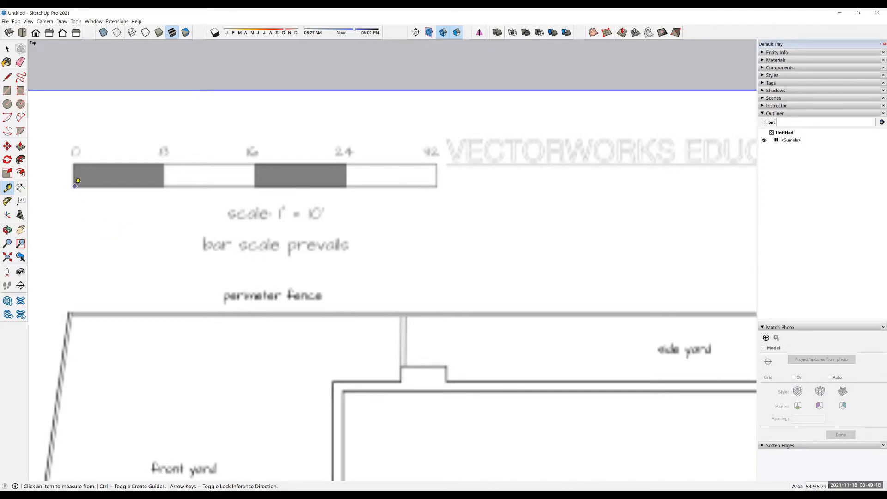
scroll(77, 181, "up", 1)
scroll(77, 181, "up", 1)
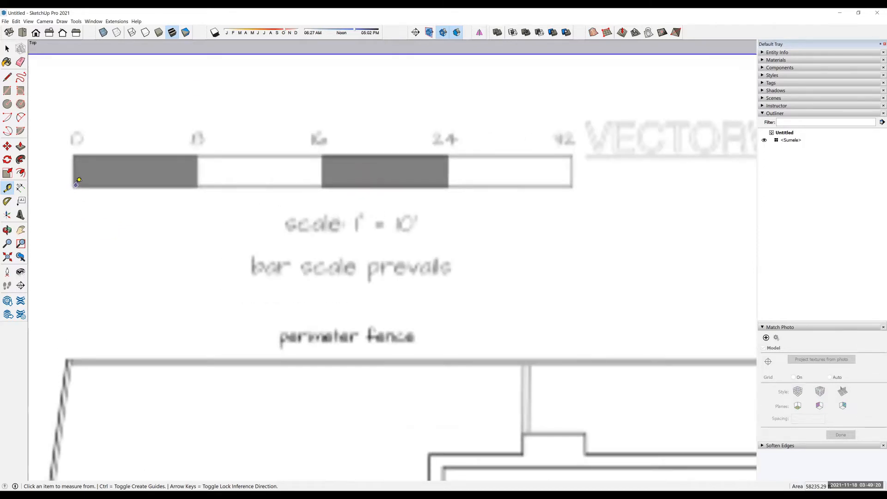
scroll(76, 181, "up", 1)
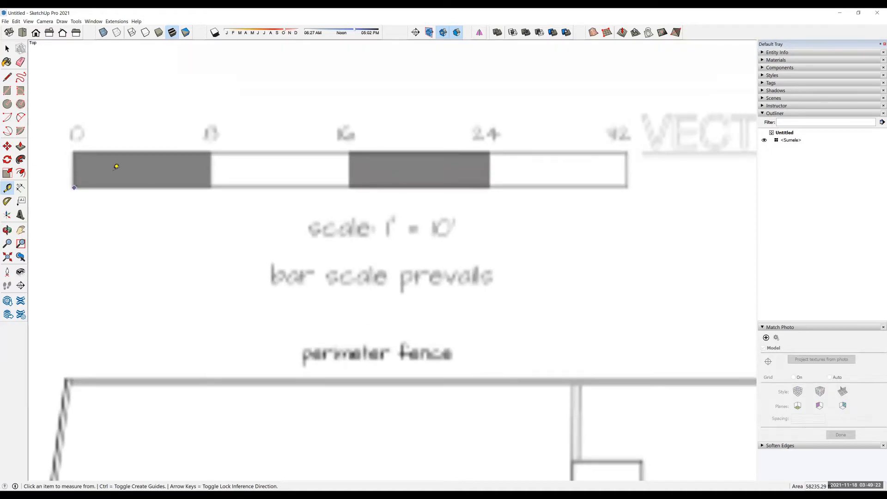
left_click(74, 187)
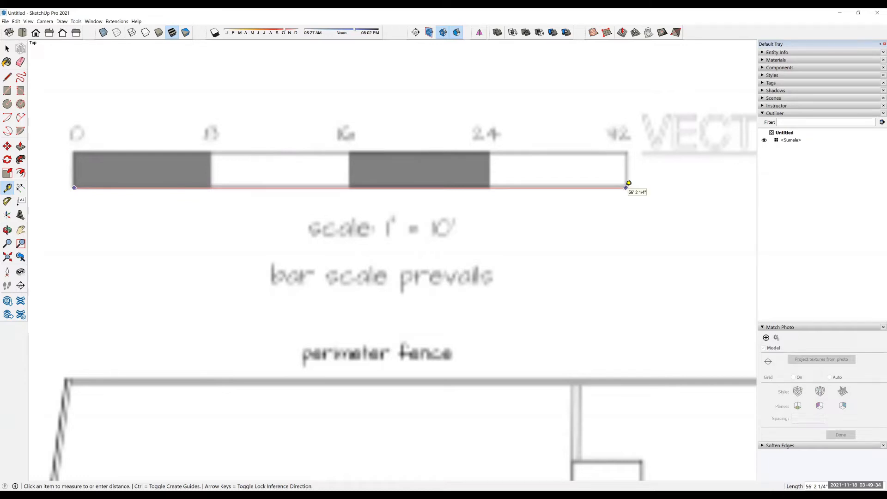
left_click(629, 184)
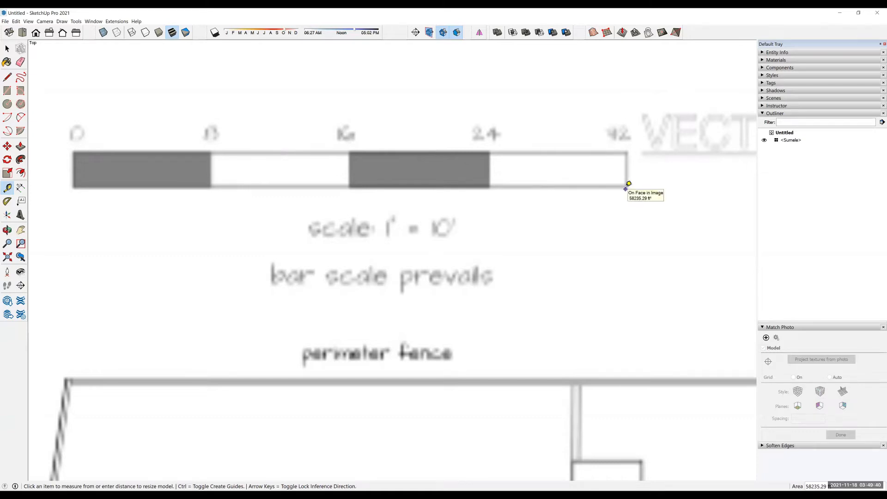
type("32")
key("Return")
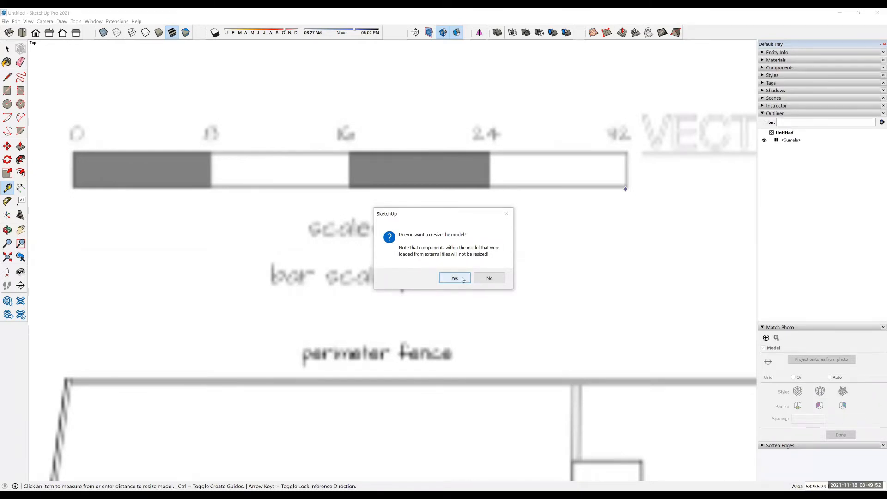
key("Return")
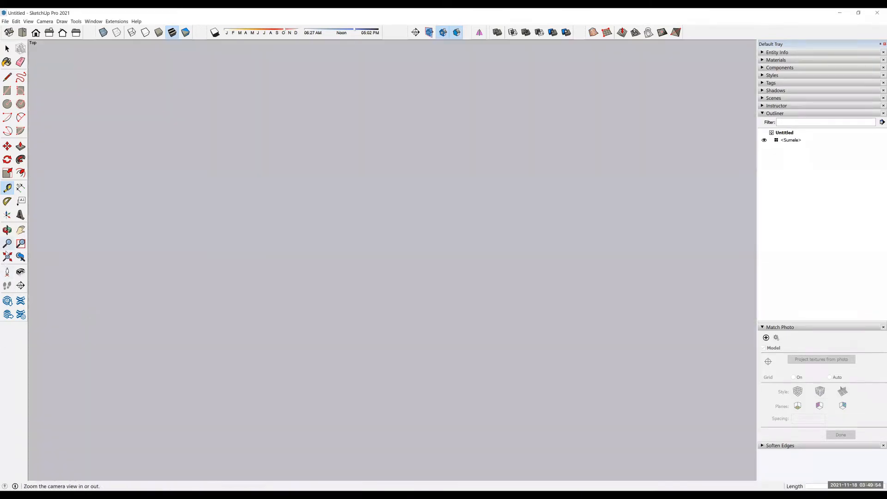
left_click(7, 256)
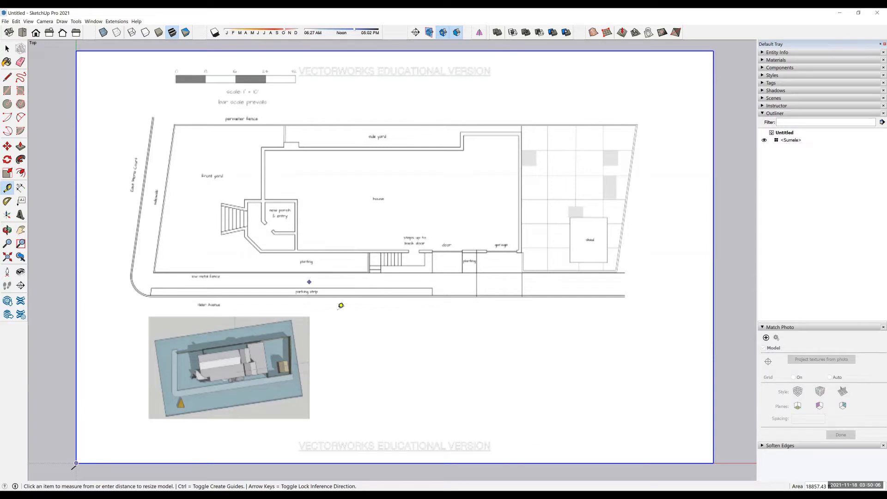
Check the plan's scale by measuring the curb width below the parking strip and the shed from its lower-left corner.
scroll(341, 305, "up", 10)
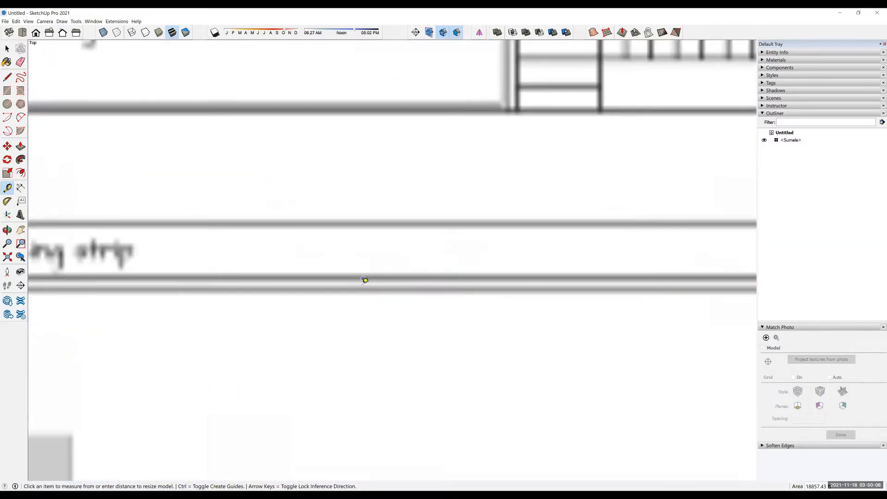
left_click(361, 289)
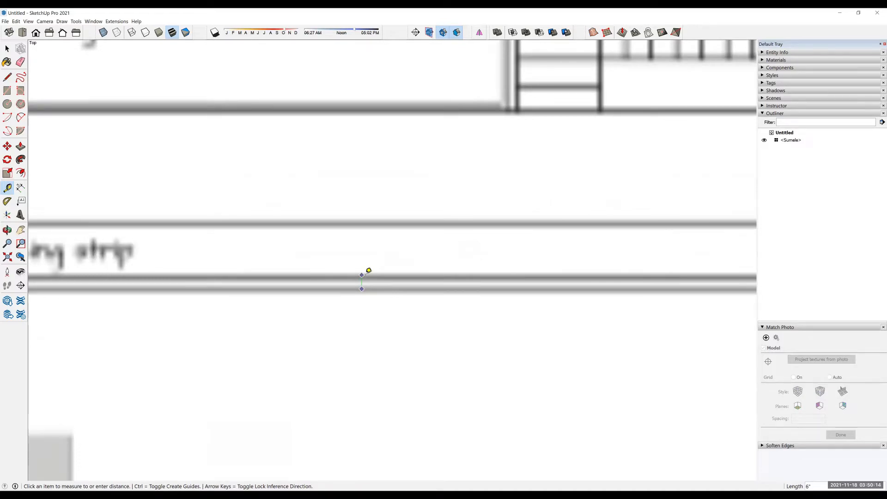
scroll(369, 270, "down", 8)
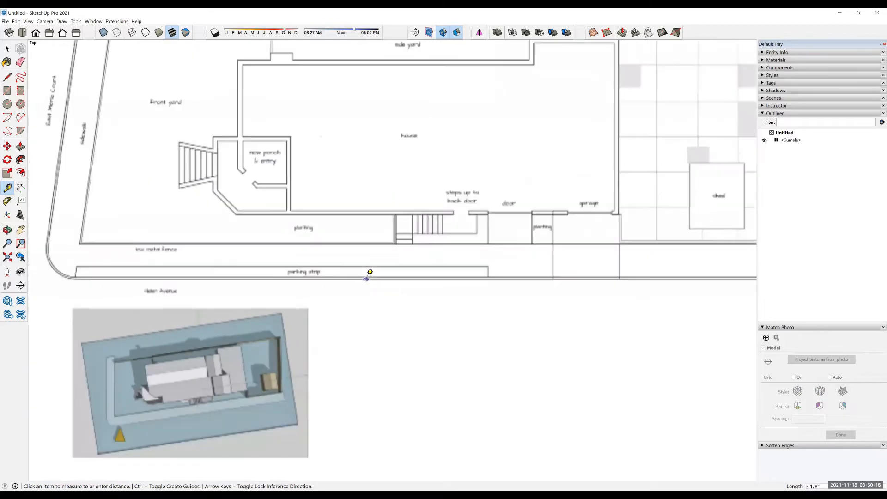
left_click(370, 272)
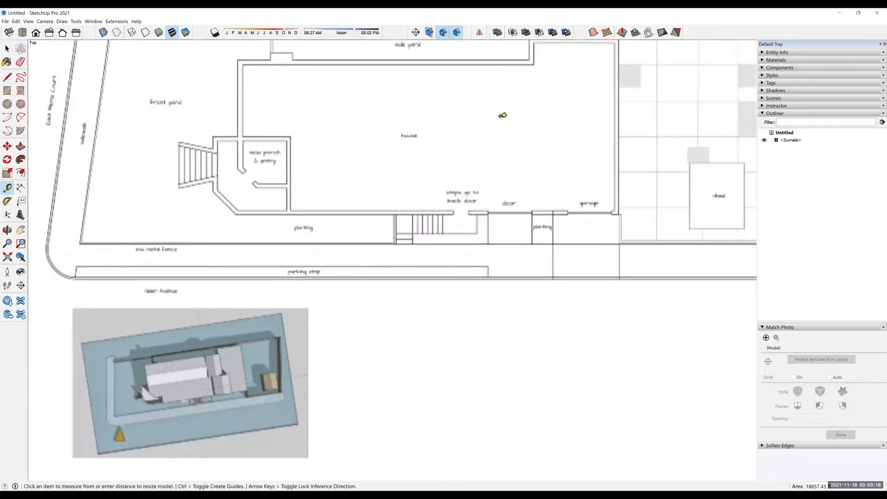
scroll(501, 115, "down", 2)
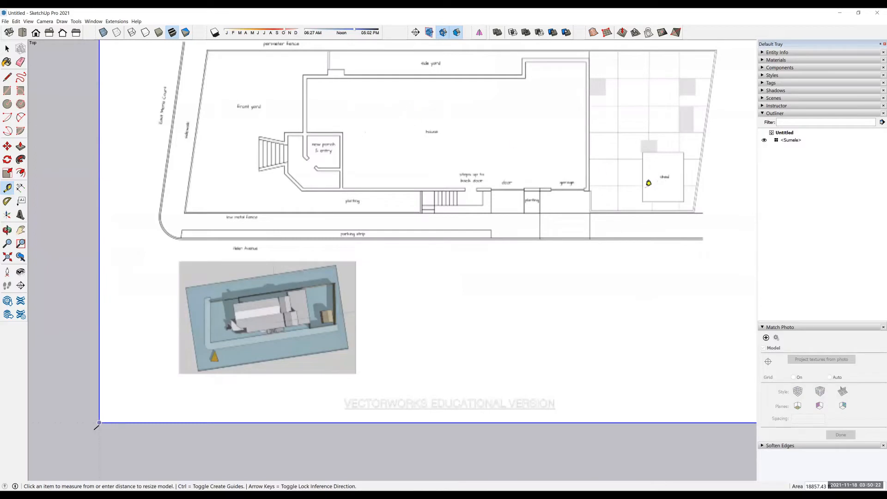
left_click(642, 200)
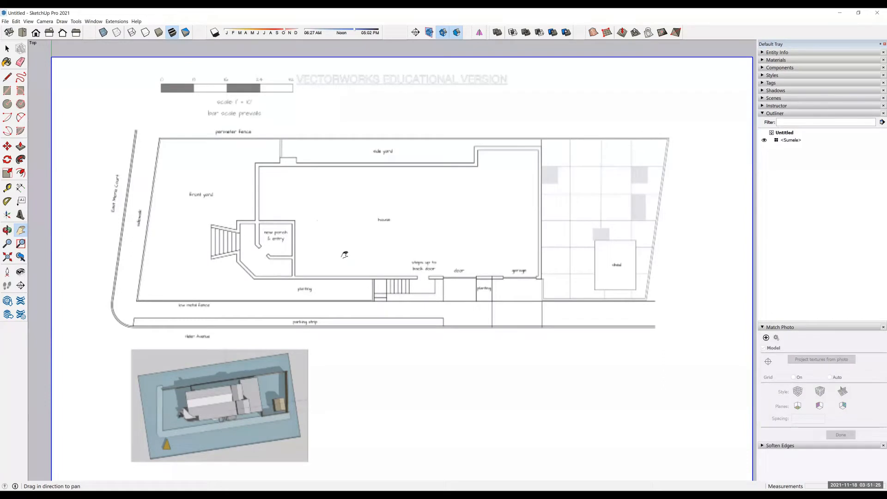
left_click_drag(344, 254, 364, 228)
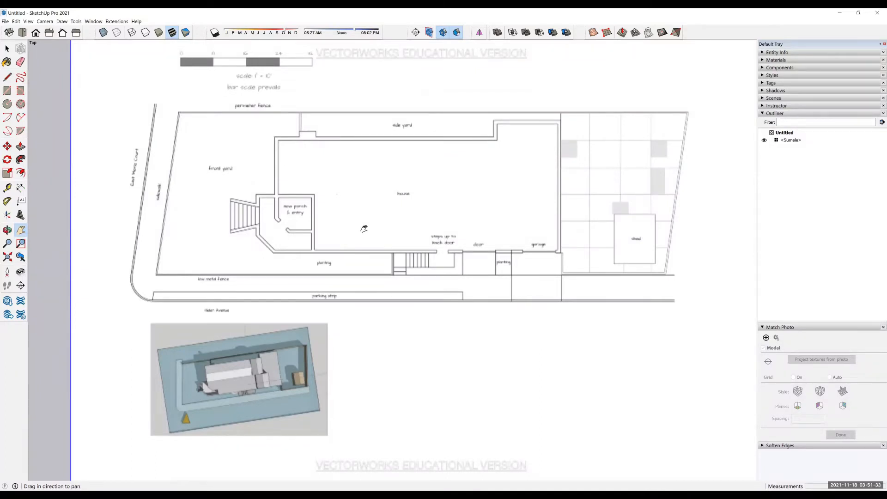
scroll(215, 344, "down", 3)
left_click_drag(237, 385, 293, 289)
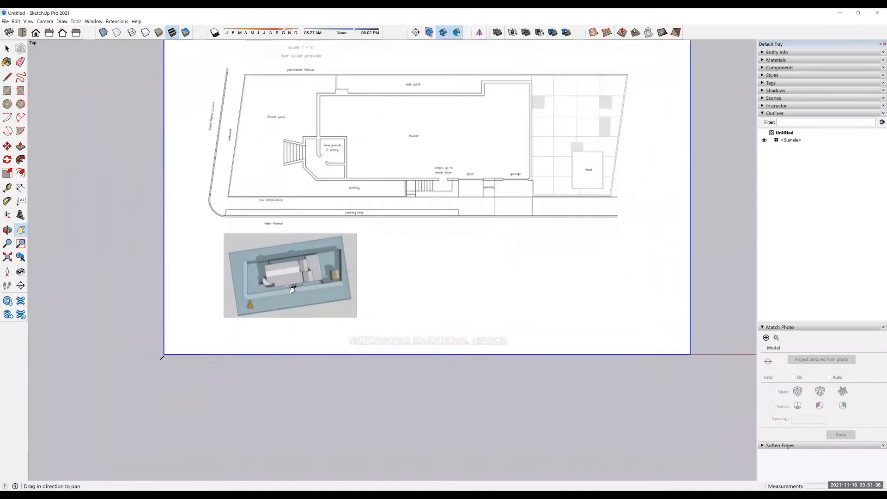
key("r")
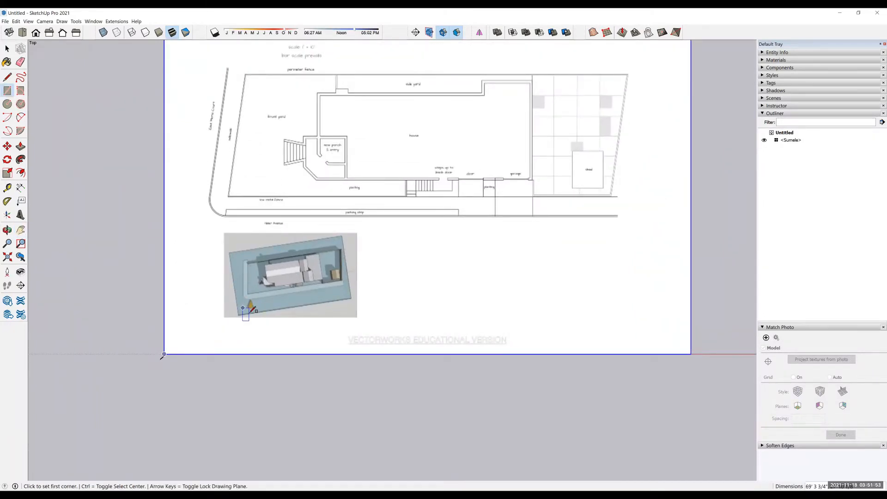
left_click(7, 49)
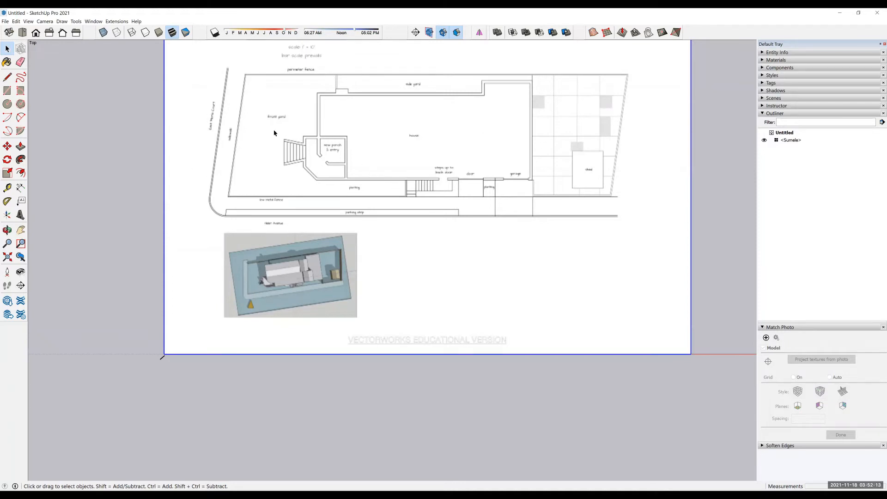
Trace a line about 22' 7" long along the outer curb beside the sidewalk, starting where the rounded street corner ends.
scroll(194, 161, "up", 5)
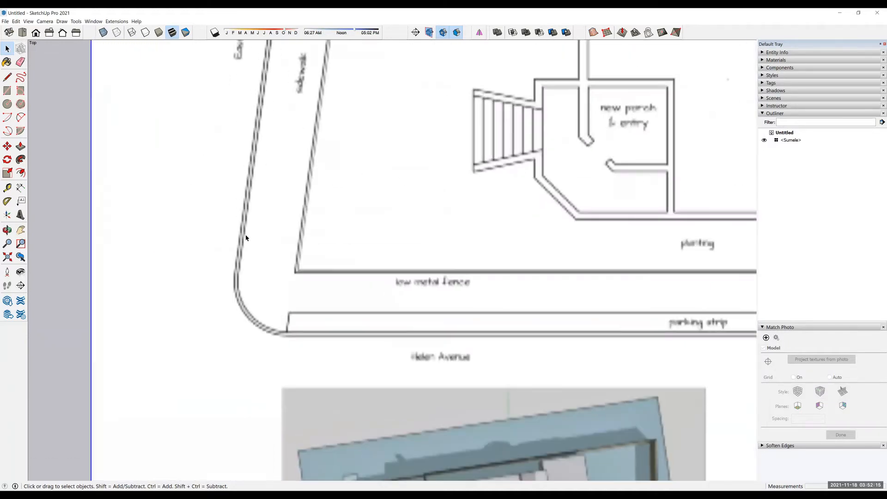
key("l")
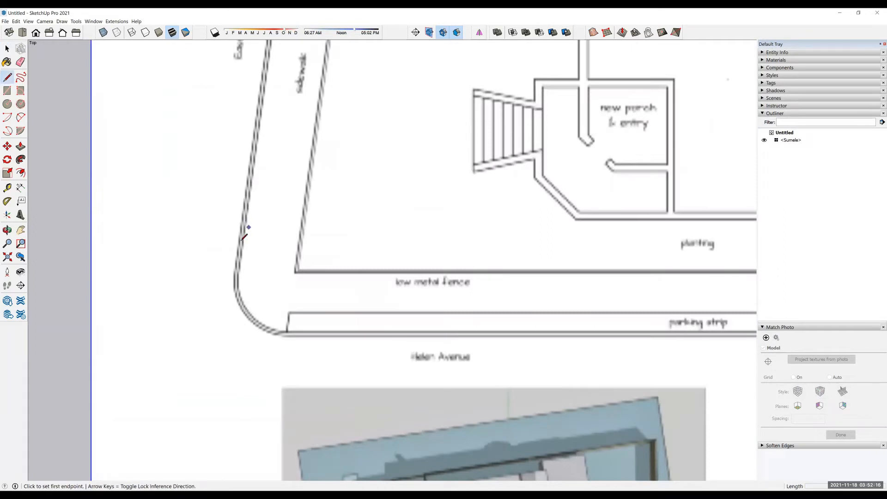
left_click(235, 270)
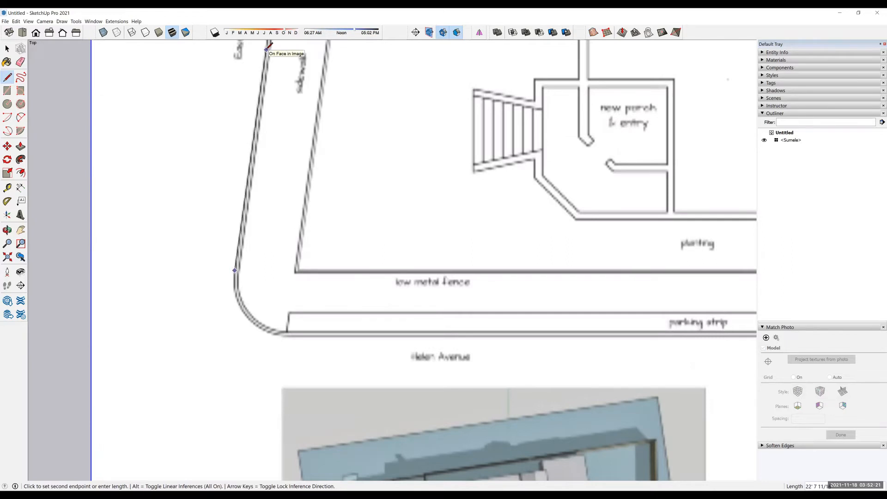
left_click(267, 49)
key("Escape")
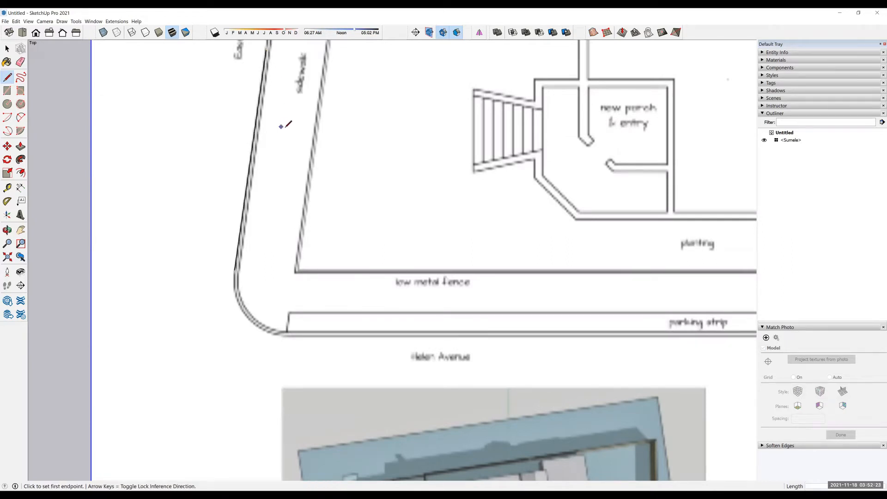
scroll(283, 123, "down", 6)
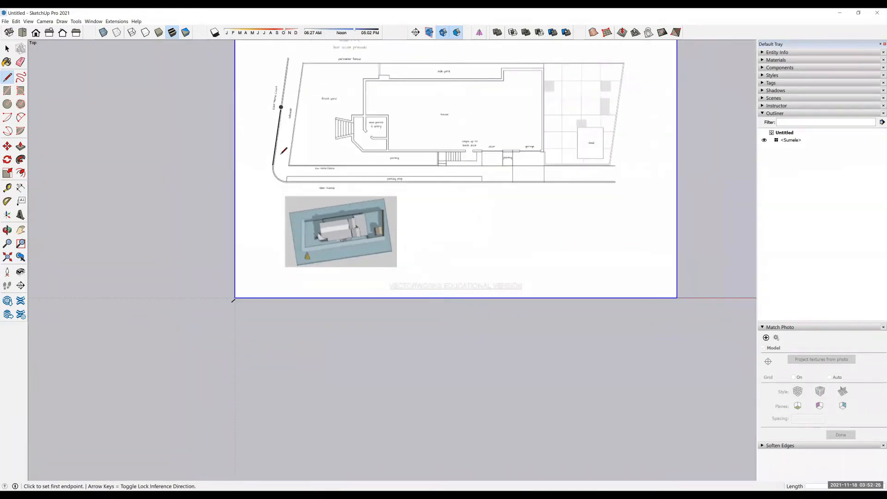
Draw a reference line about 16' 7" long up the outer curb beside the sidewalk, starting at the end of the rounded corner.
scroll(287, 146, "up", 6)
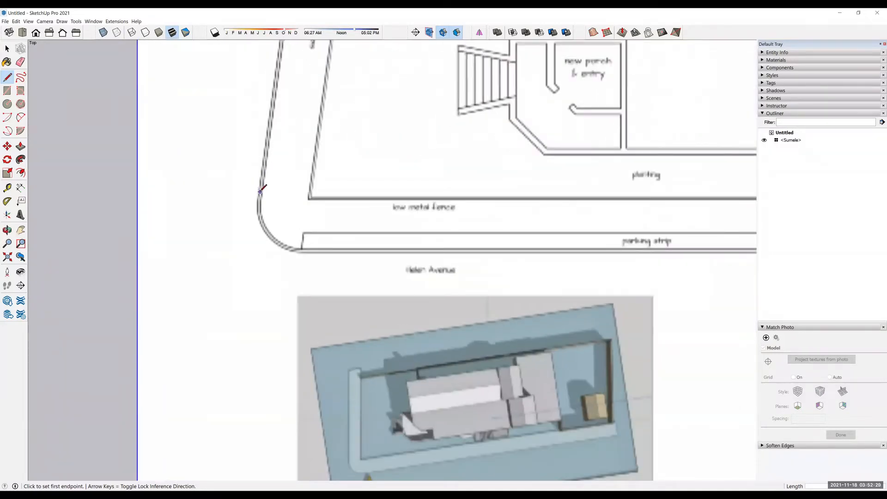
left_click(260, 191)
left_click(279, 55)
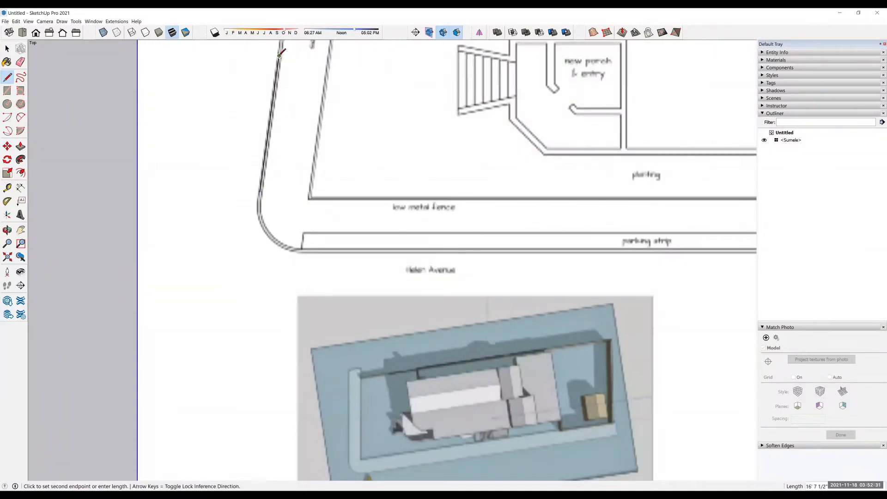
scroll(279, 55, "down", 5)
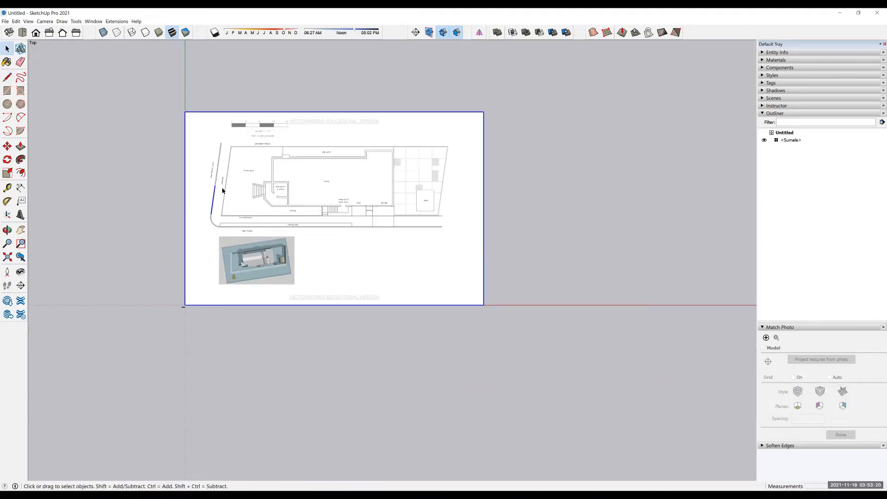
Draw a second reference line from the curb line's lower end, running parallel to the green axis past the plan's perimeter fence.
key("l")
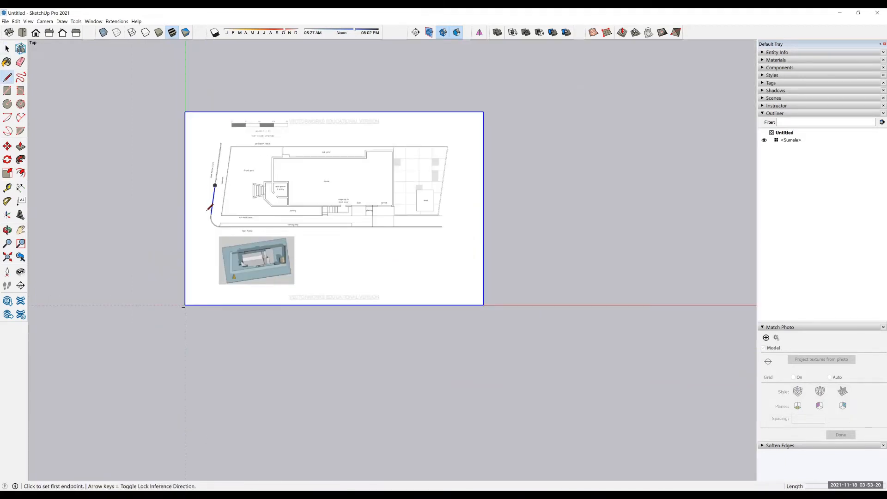
left_click(211, 213)
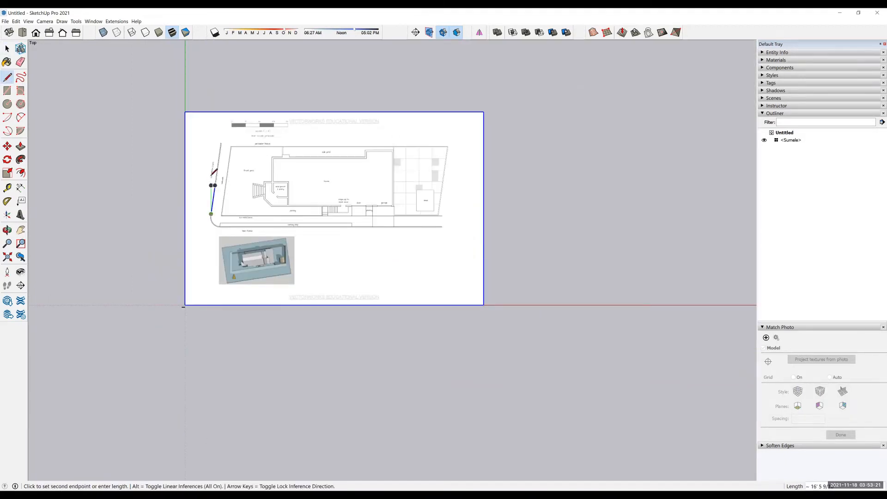
left_click(211, 129)
key("Escape")
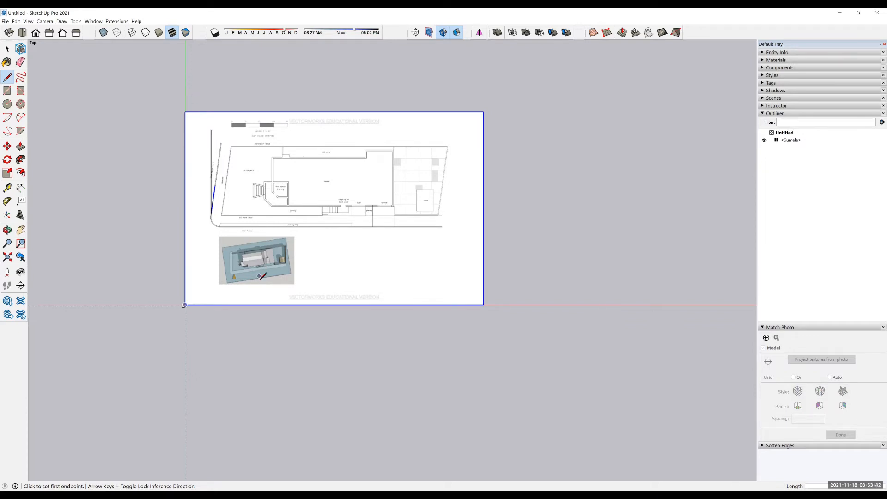
Rotate the plan image about 8.0° around the reference lines' shared endpoint, from the curb line to the green-axis line.
key("space")
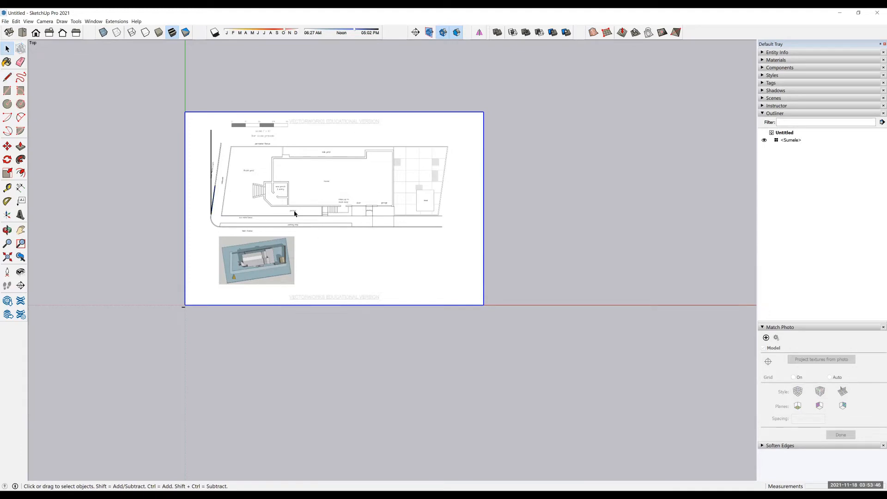
key("q")
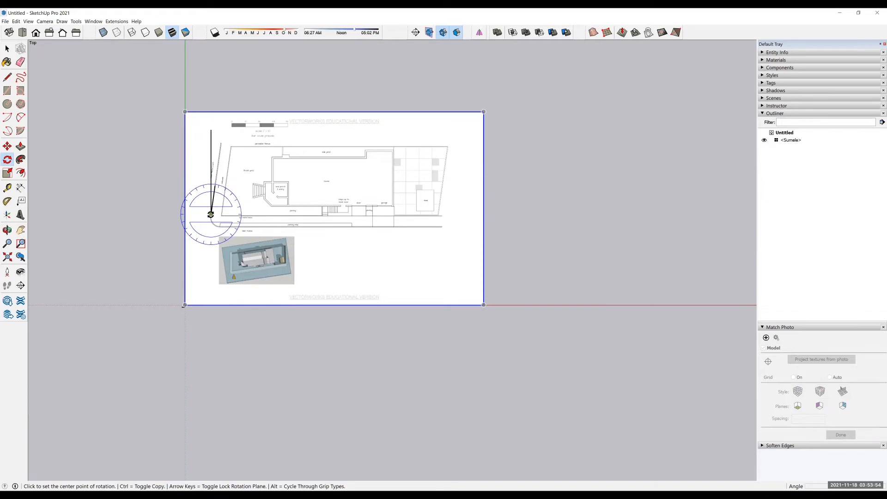
left_click(211, 215)
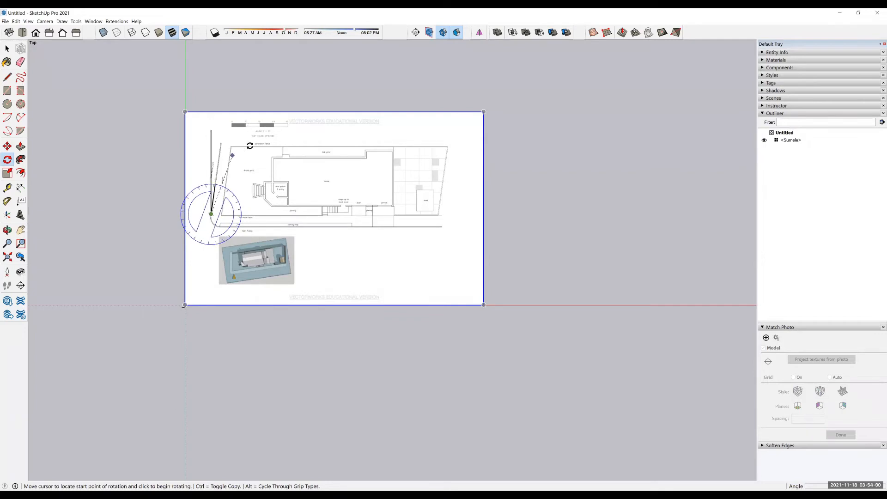
left_click(214, 185)
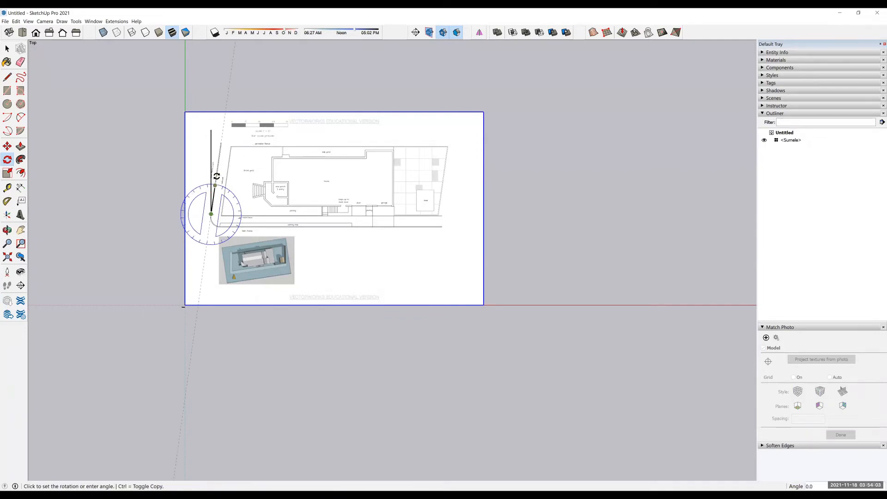
left_click(212, 132)
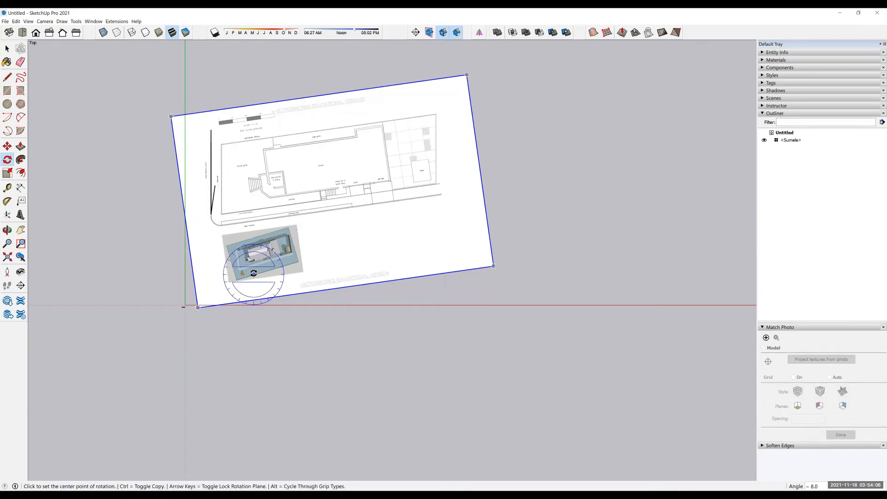
Delete the two reference lines used for rotating the plan.
key("space")
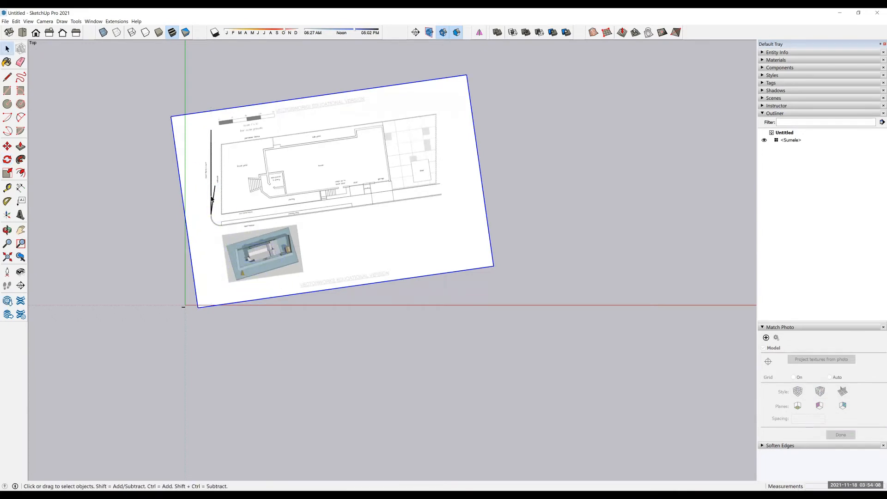
left_click(211, 199)
key("Delete")
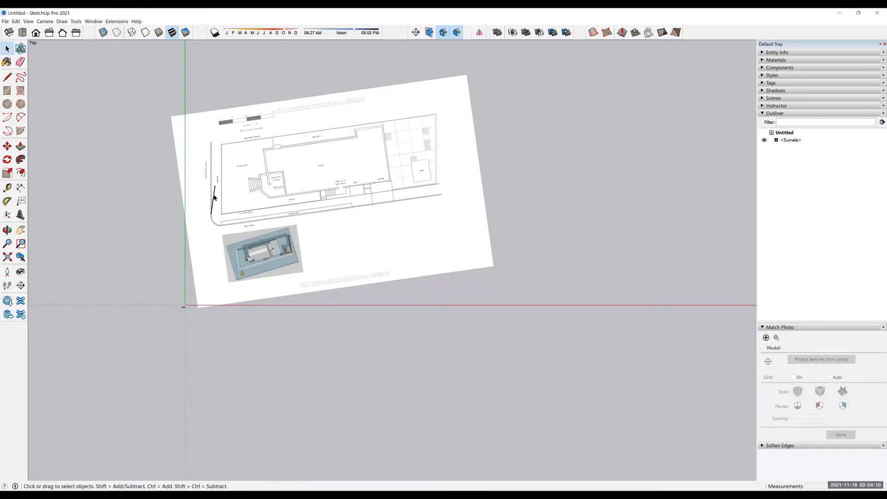
key("Delete")
Move the plan image so the front yard's fence corner nearest the rounded street corner sits on the axes origin.
key("m")
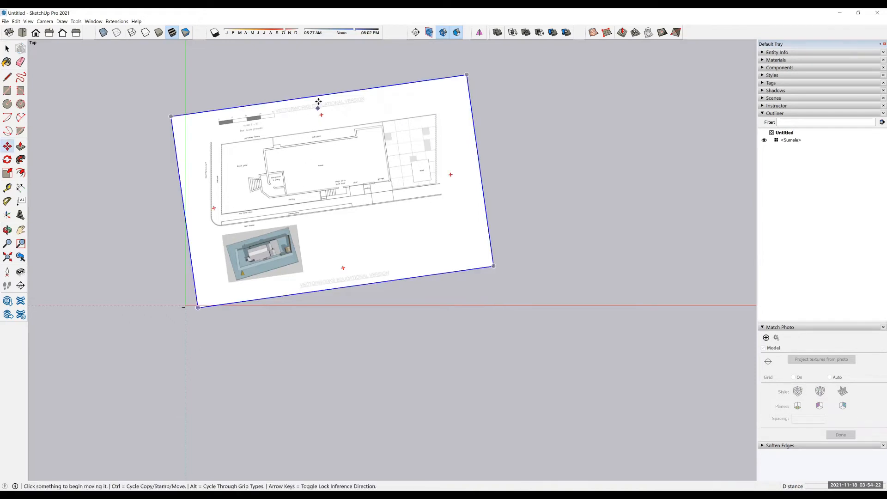
scroll(168, 224, "up", 2)
scroll(291, 216, "up", 2)
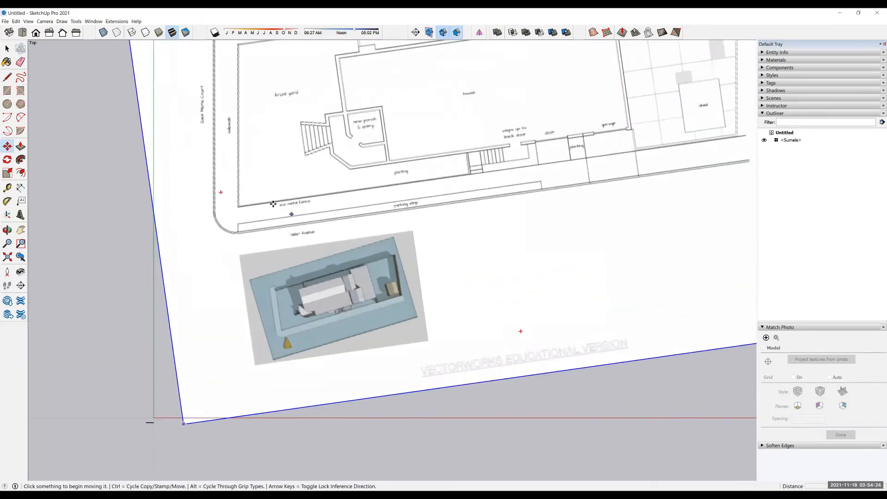
left_click(237, 207)
scroll(194, 305, "down", 5)
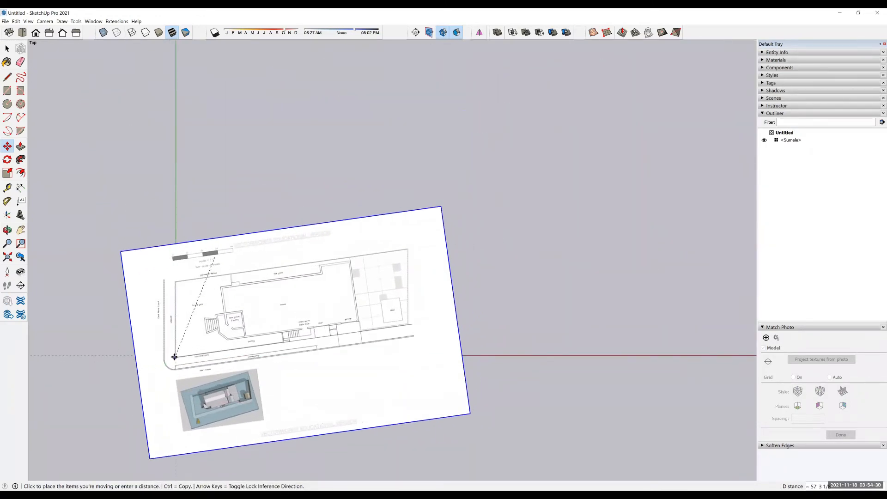
scroll(174, 356, "up", 5)
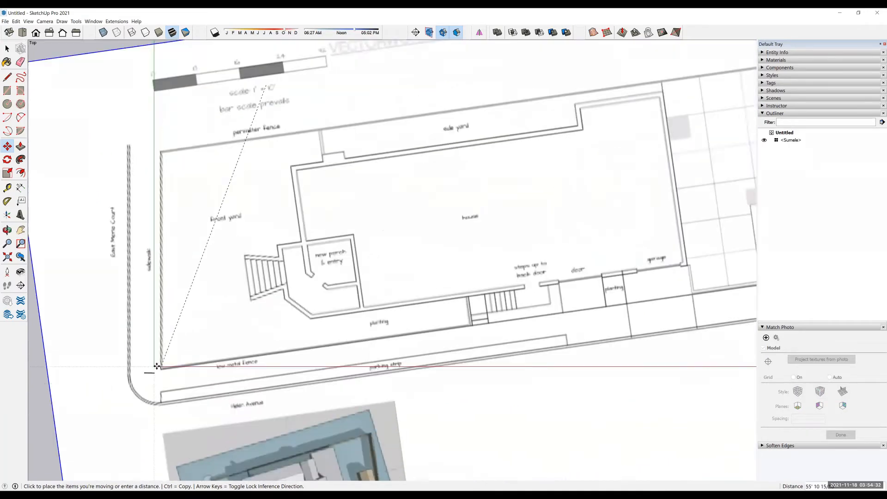
left_click(157, 365)
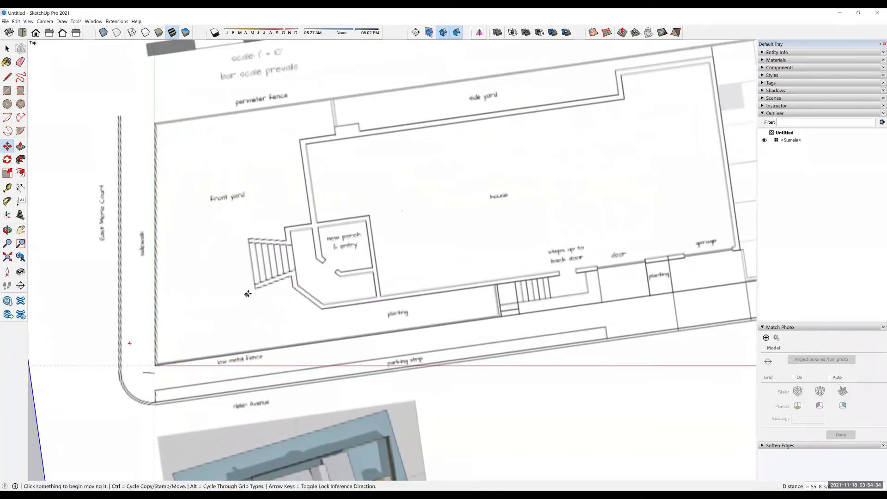
scroll(247, 294, "down", 5)
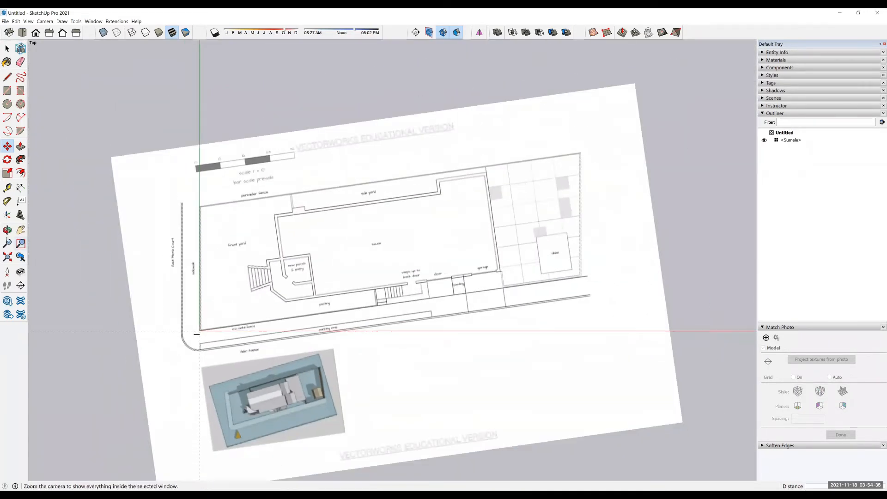
Try drawing a rectangle over the house from its front side-yard corner, about 45' 7" along the red axis, and undo it.
left_click(21, 229)
left_click_drag(316, 302, 308, 237)
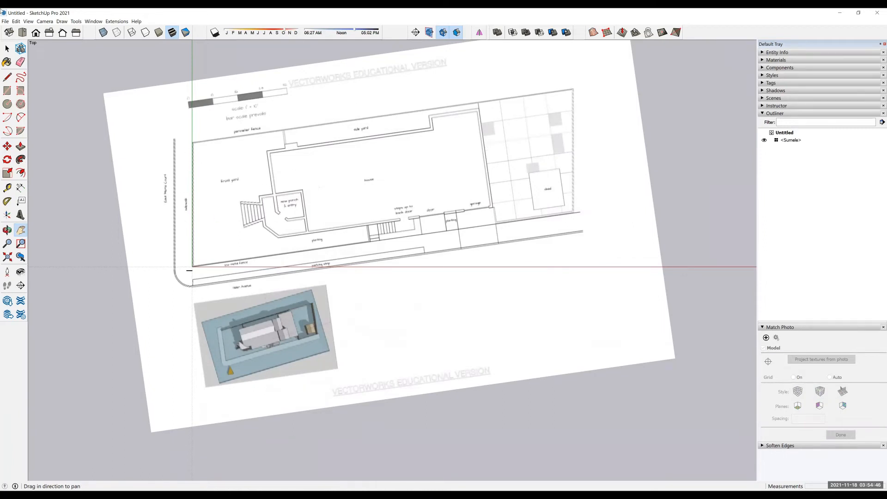
left_click(7, 48)
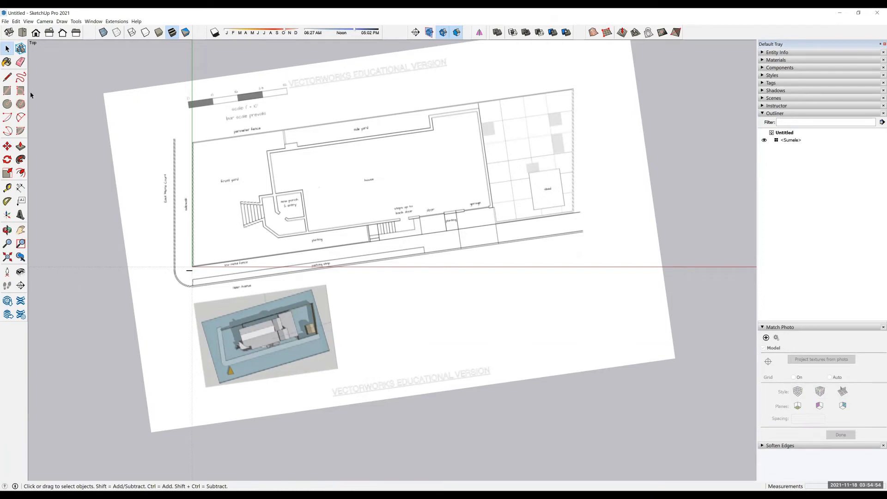
left_click(7, 91)
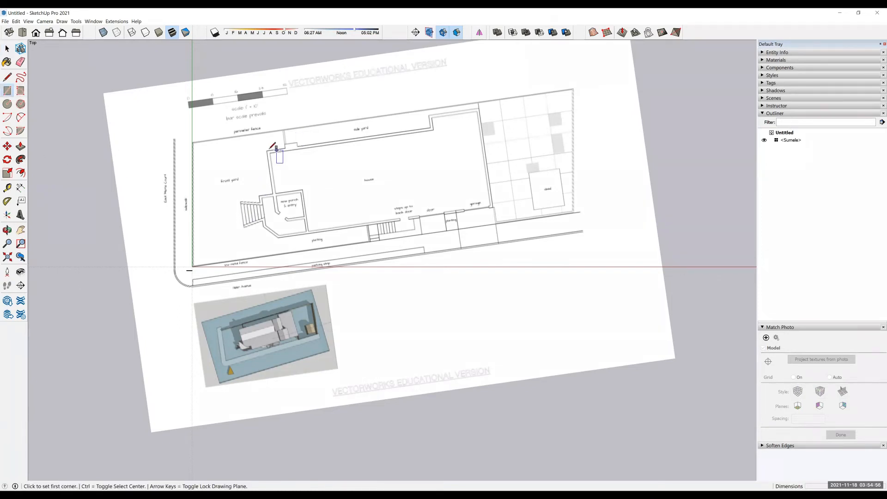
left_click(269, 150)
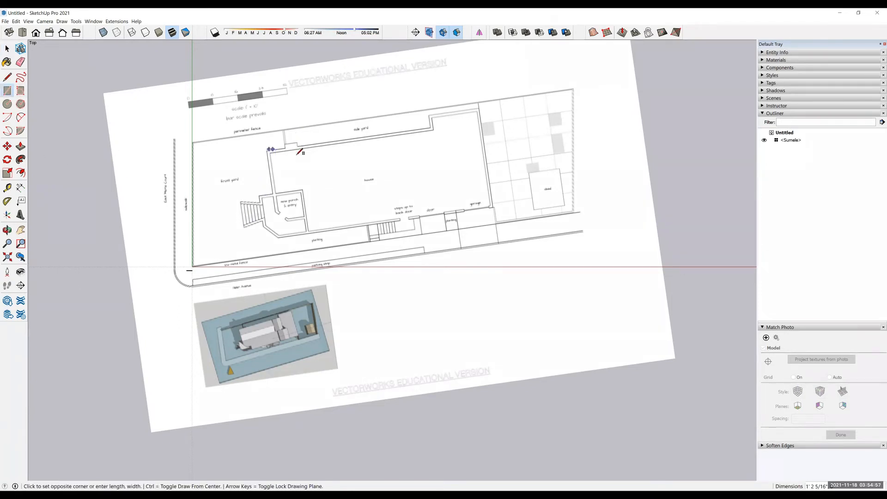
left_click(410, 219)
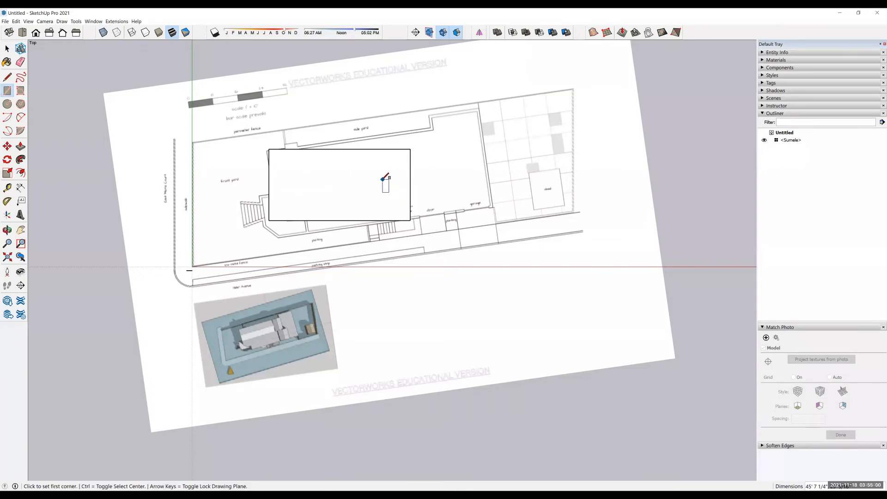
key("ctrl+z")
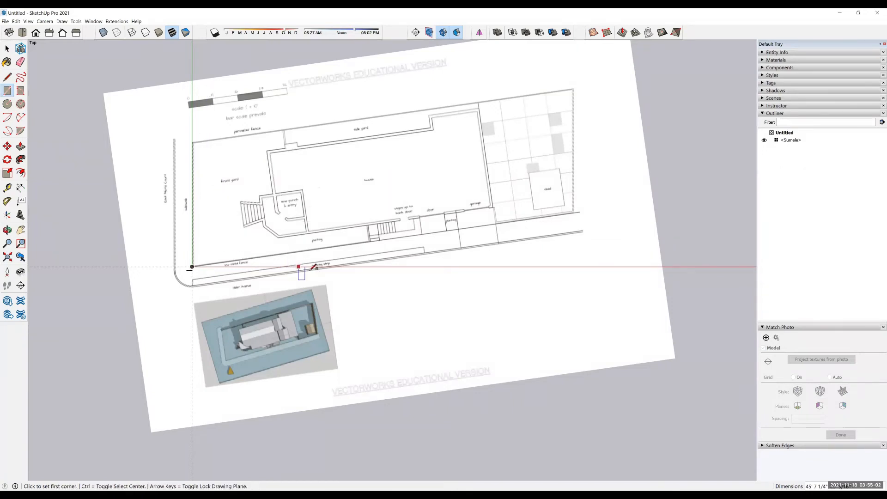
Reposition the axes with the origin at the house's front side-yard corner, red along the side-yard wall and green along the front wall.
left_click(9, 216)
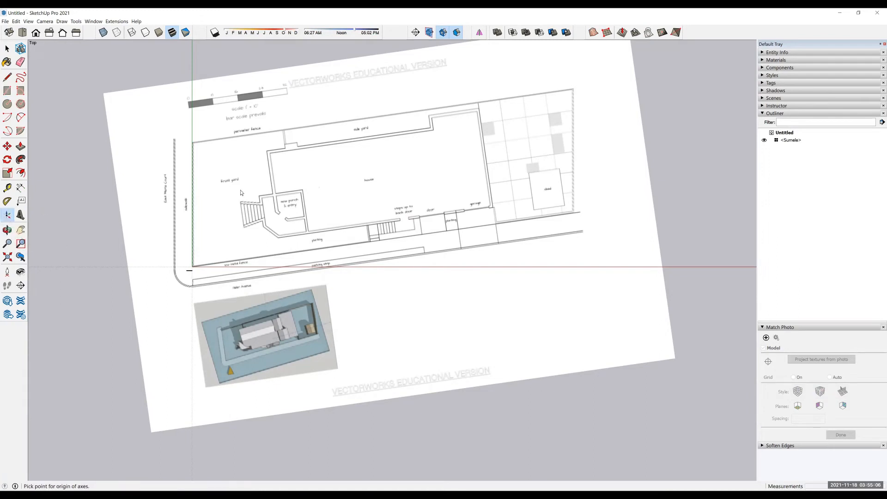
scroll(305, 227, "up", 4)
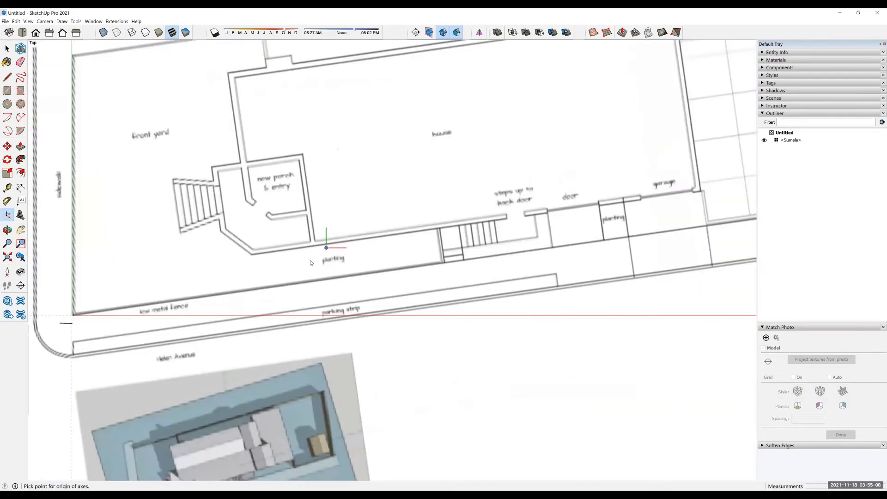
left_click(227, 73)
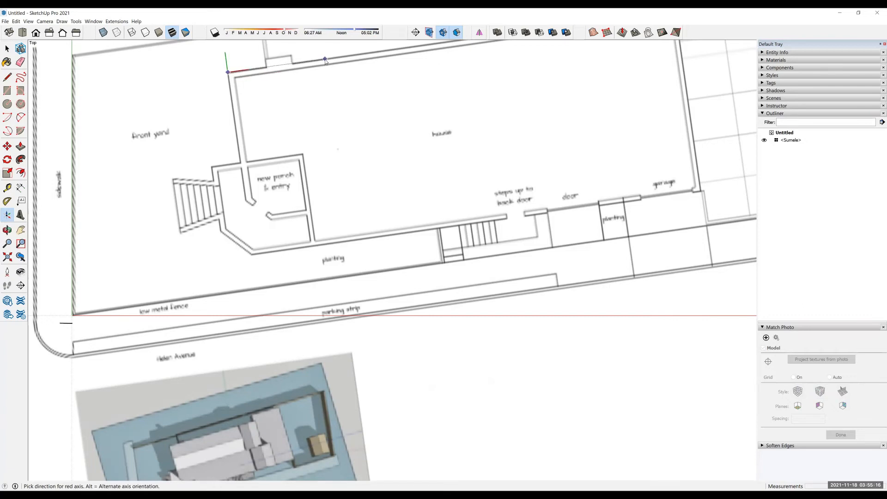
left_click(325, 60)
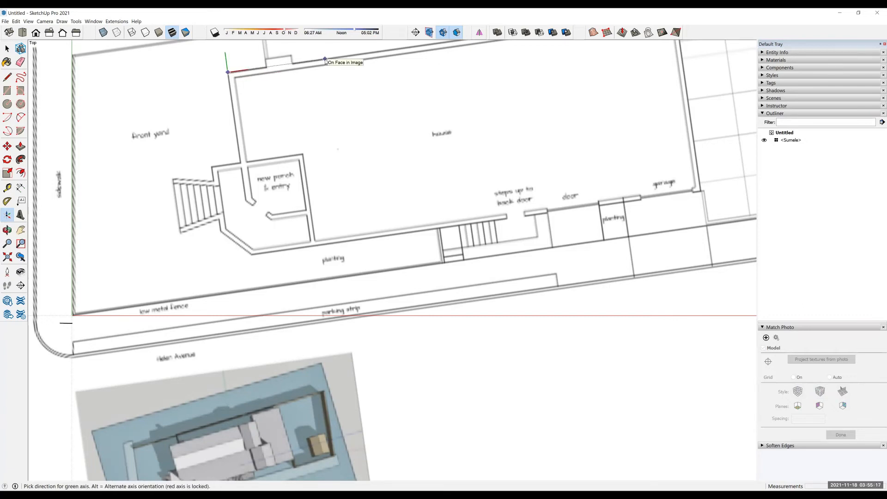
left_click(238, 146)
Draw a rectangle over the main house, about 70' long, from its front side-yard corner to the opposite corner by the garage.
key("r")
scroll(256, 141, "down", 3)
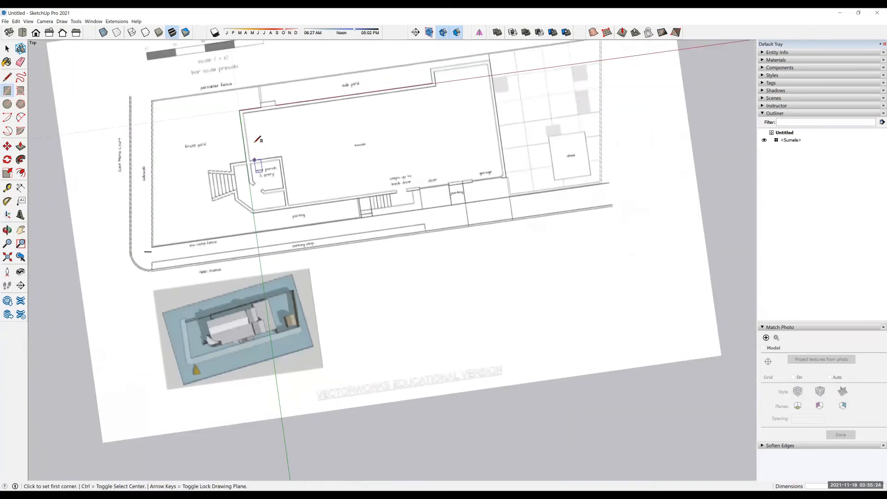
scroll(258, 140, "down", 2)
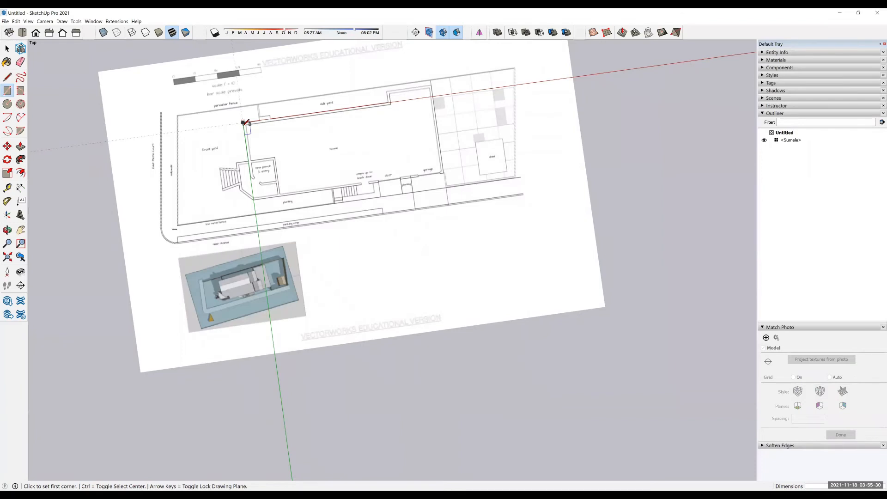
left_click(243, 122)
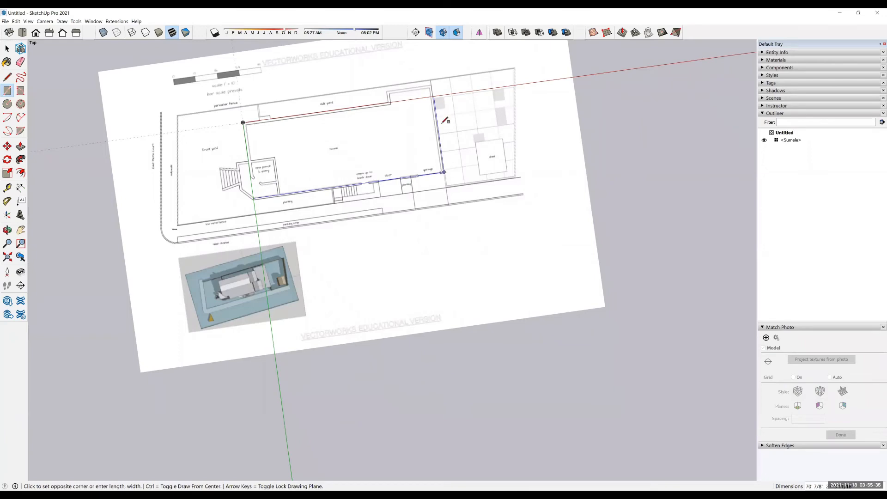
left_click(444, 174)
Draw rectangles over the two side-yard projections, about 16' 5" wide at the rear and about 4' wide near the front.
left_click(432, 96)
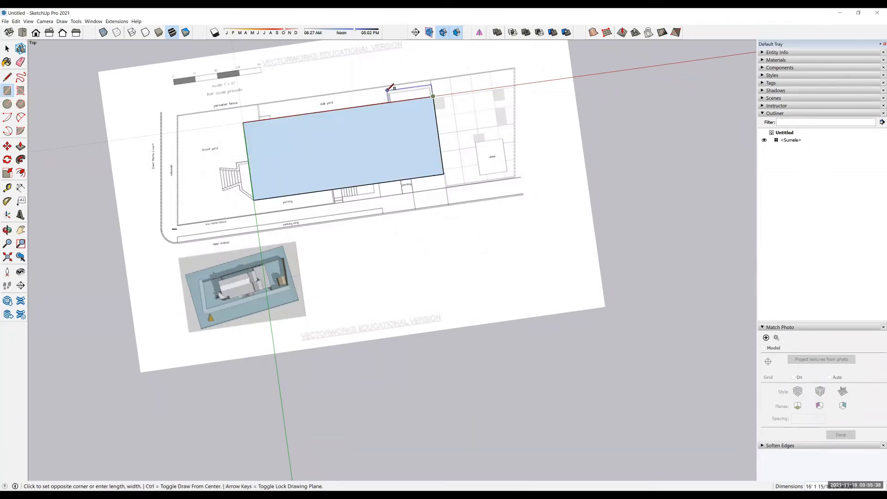
left_click(387, 91)
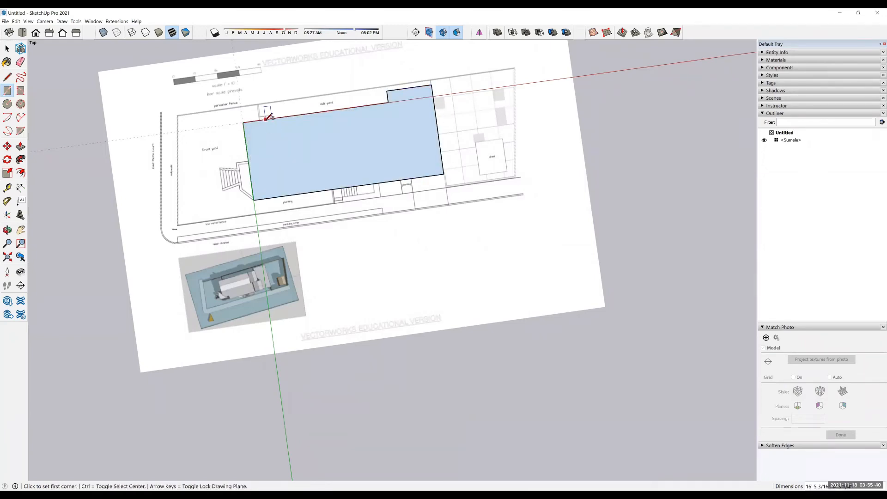
left_click(270, 118)
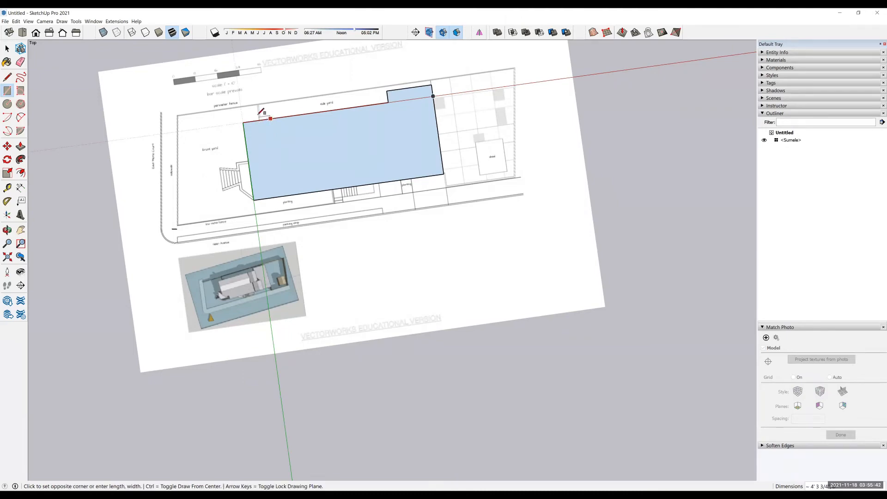
scroll(263, 98, "up", 3)
scroll(258, 144, "up", 2)
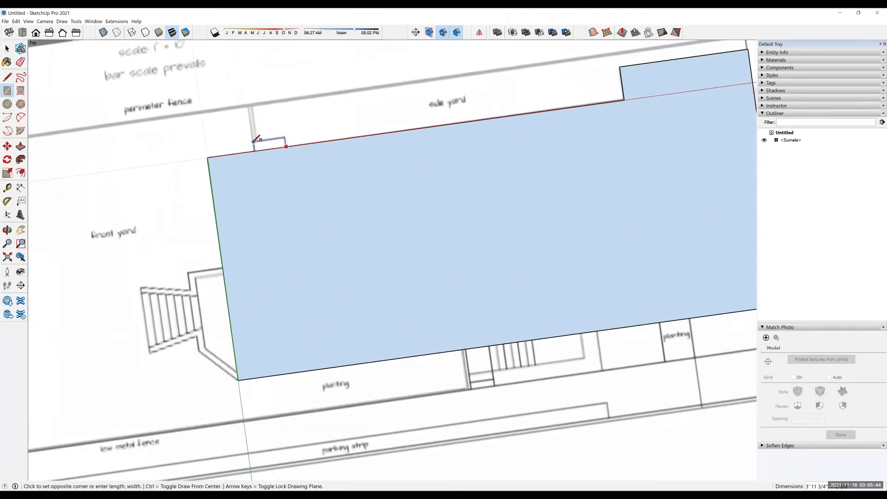
left_click(260, 141)
key("space")
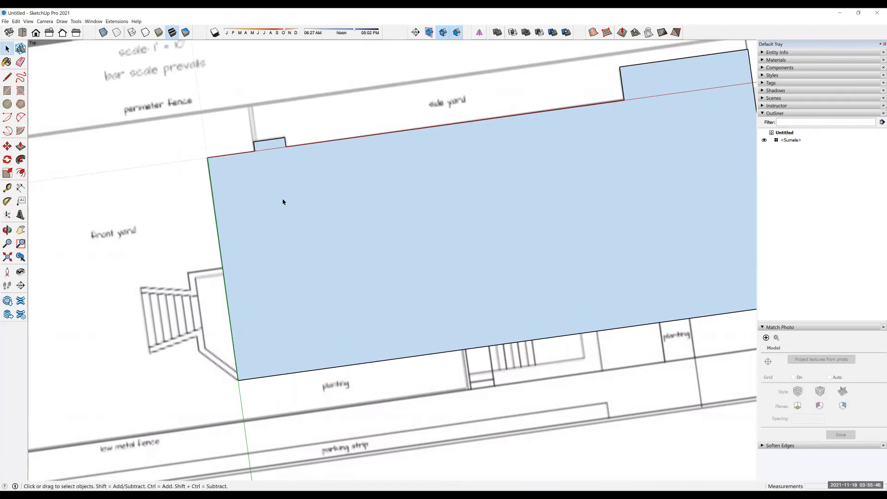
Turn on X-ray display so the plan shows through the traced house faces.
left_click(285, 189)
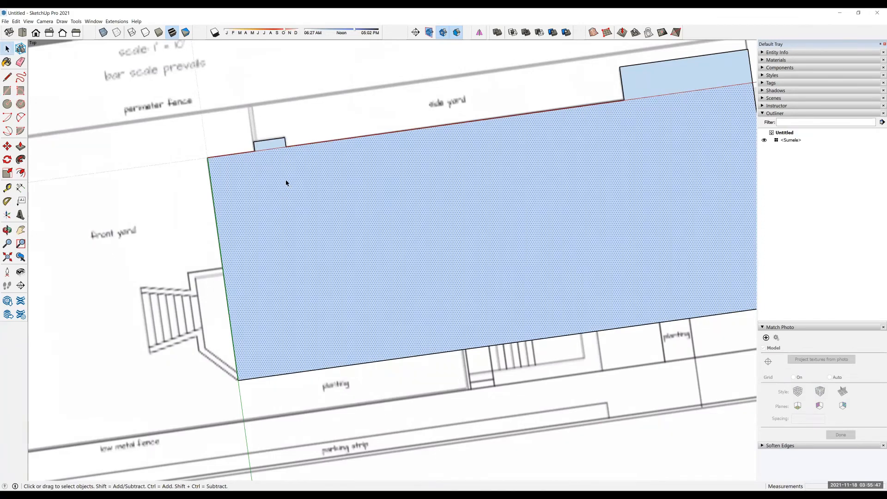
left_click(305, 115)
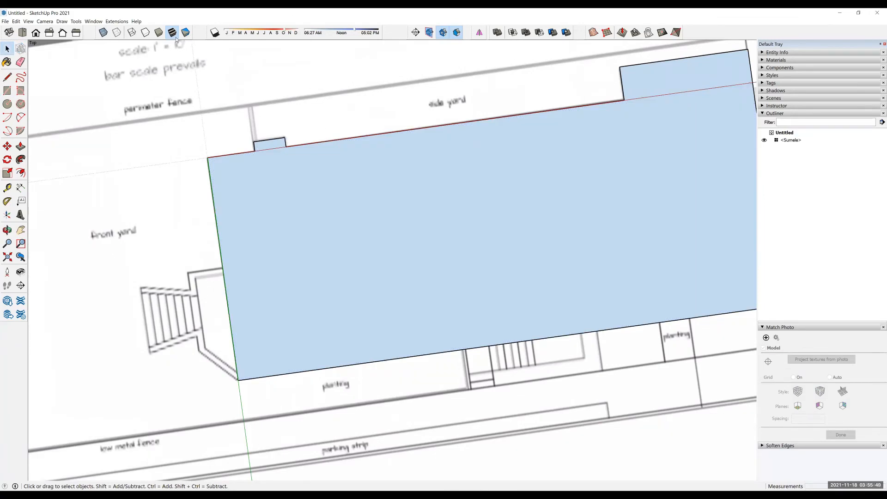
left_click(103, 33)
scroll(369, 273, "down", 5)
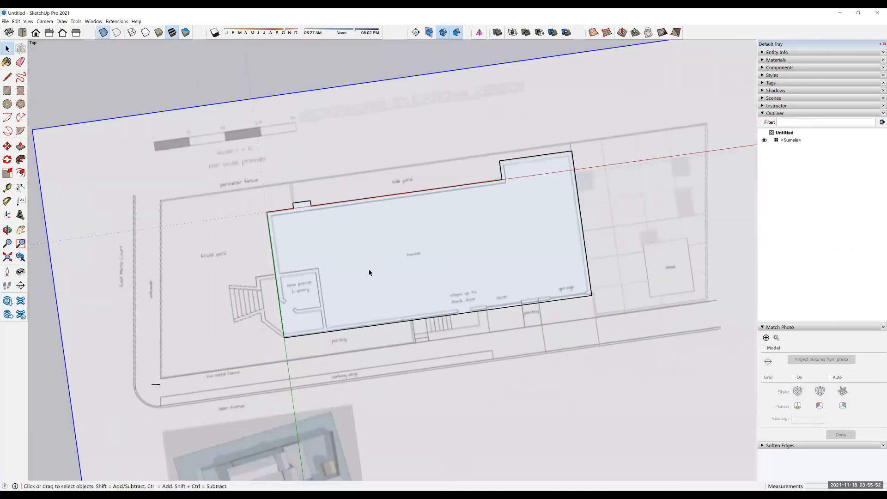
Select the two side-yard projection faces and the plan image in turn to check which pieces are separate.
left_click(520, 190)
left_click(521, 176)
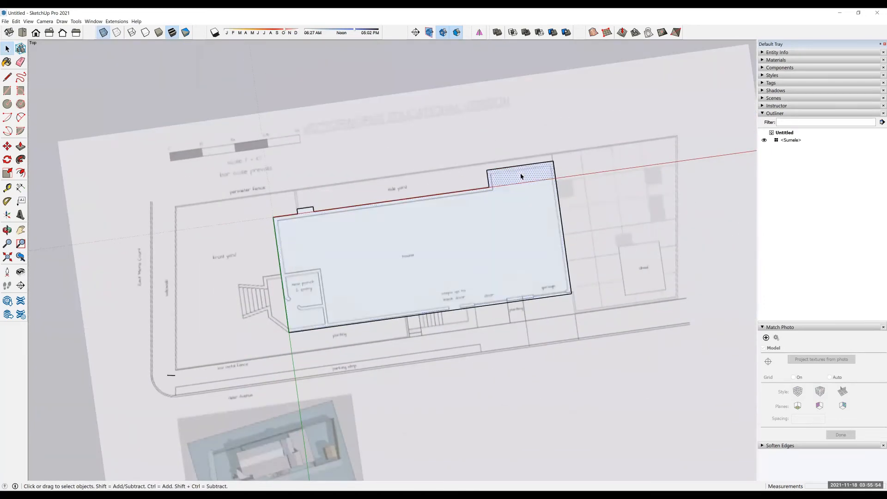
left_click(309, 211)
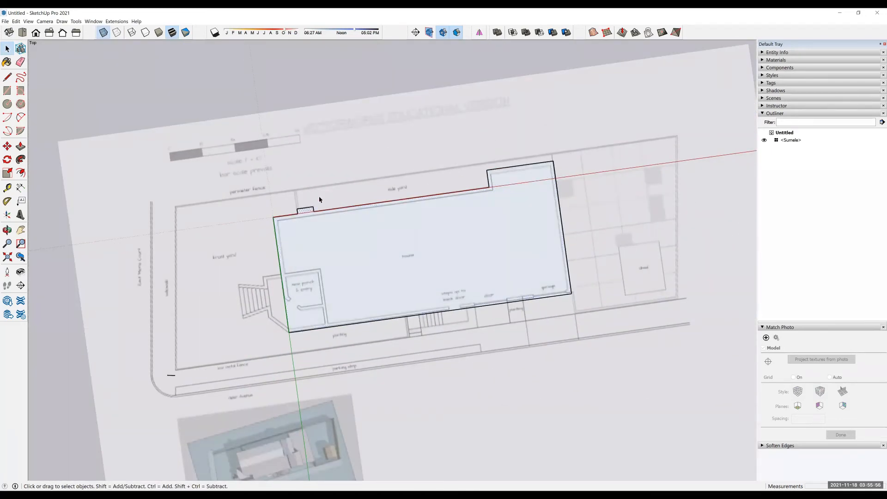
left_click(406, 115)
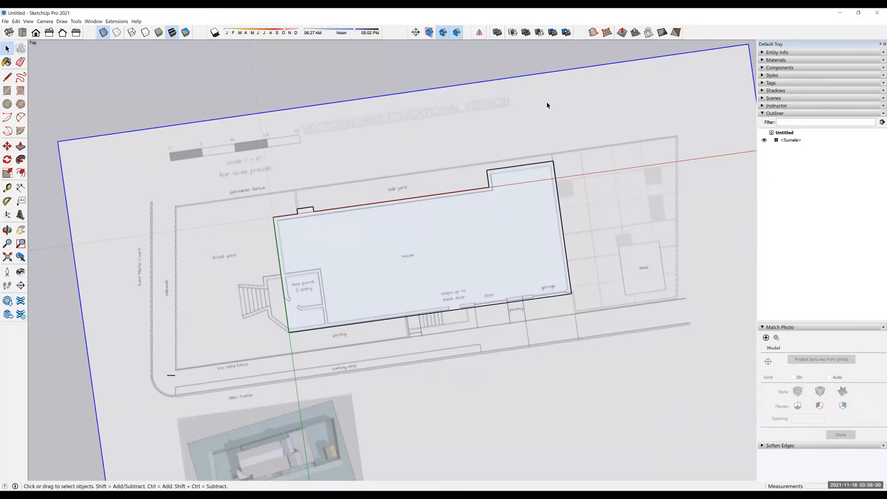
left_click(518, 69)
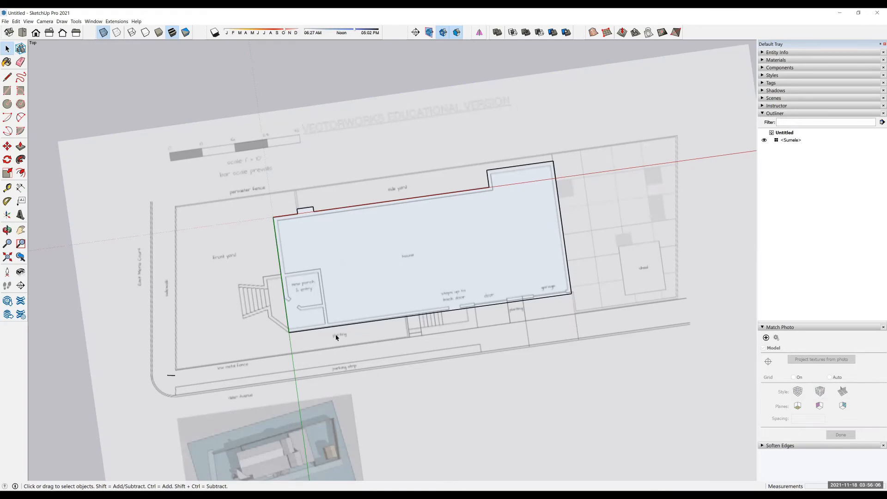
Reset the drawing axes to their original position and orientation.
scroll(337, 336, "up", 3)
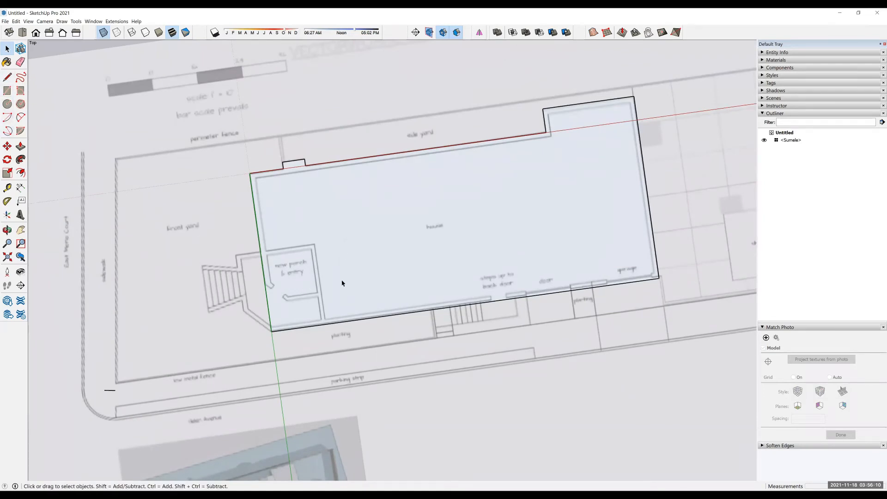
scroll(344, 285, "down", 5)
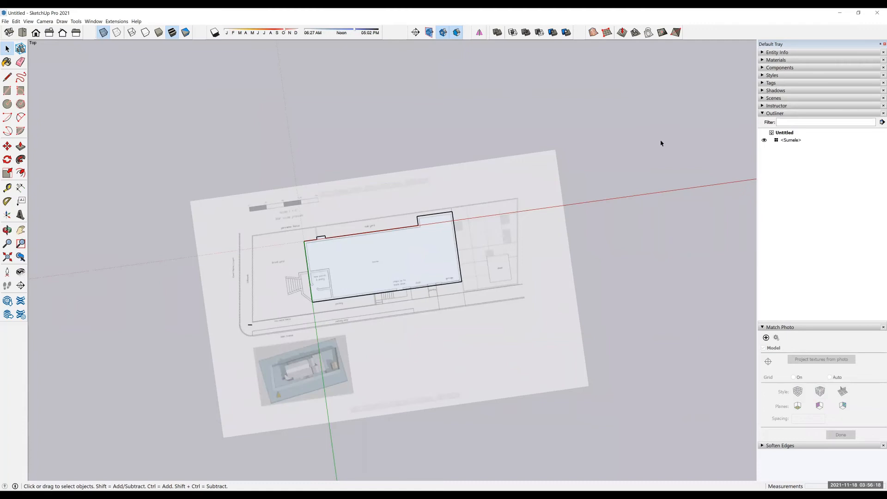
right_click(648, 196)
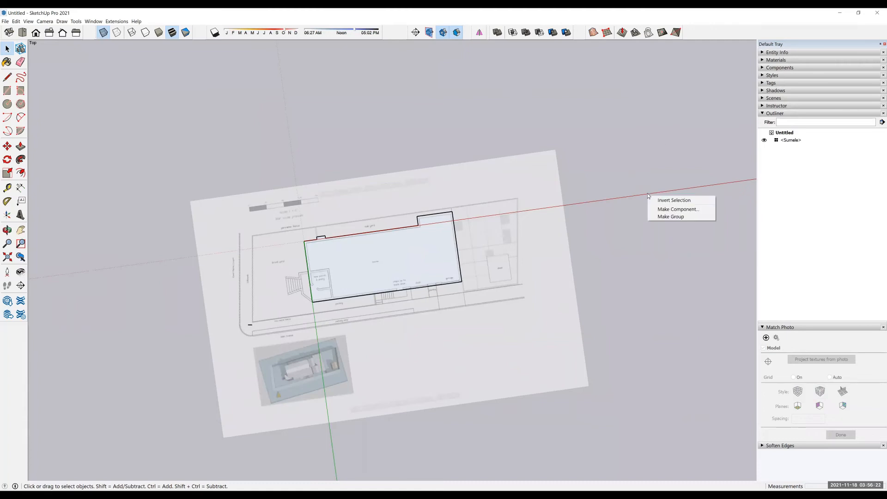
right_click(647, 195)
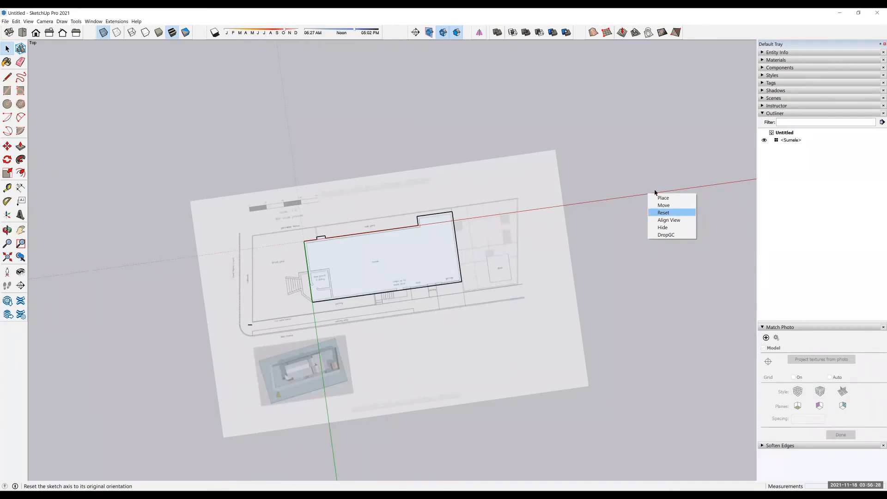
left_click(664, 212)
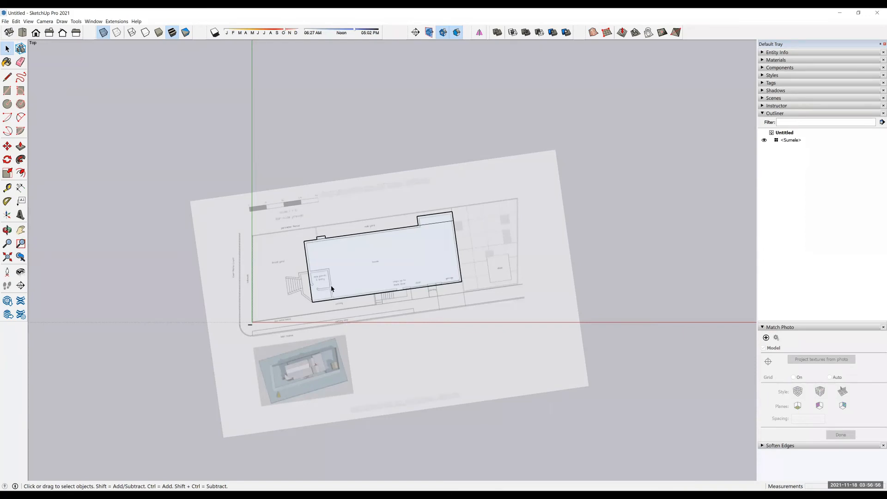
Delete the edges dividing the side-yard projections from the main house face.
left_click(434, 225)
key("Delete")
Trace the porch recess with lines from the planting-side wall to the front wall, starting about 5' 3" inward, and delete the front-wall edge closing it off.
scroll(352, 322, "up", 6)
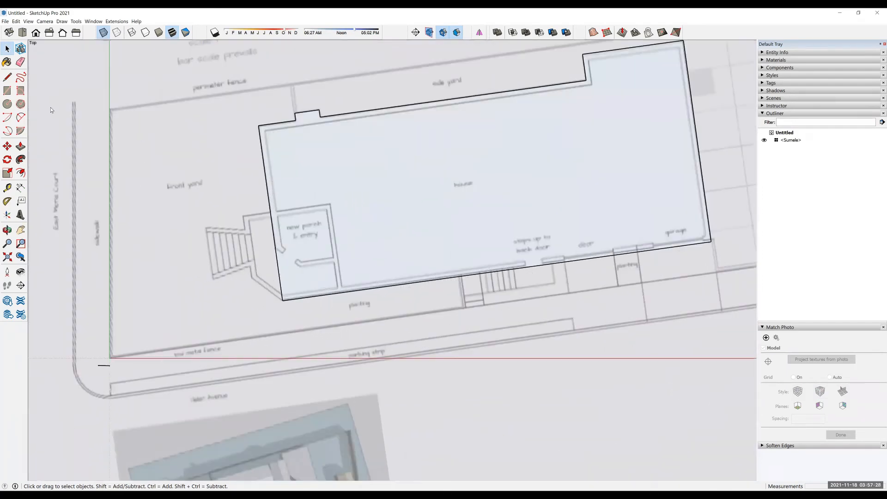
left_click(11, 76)
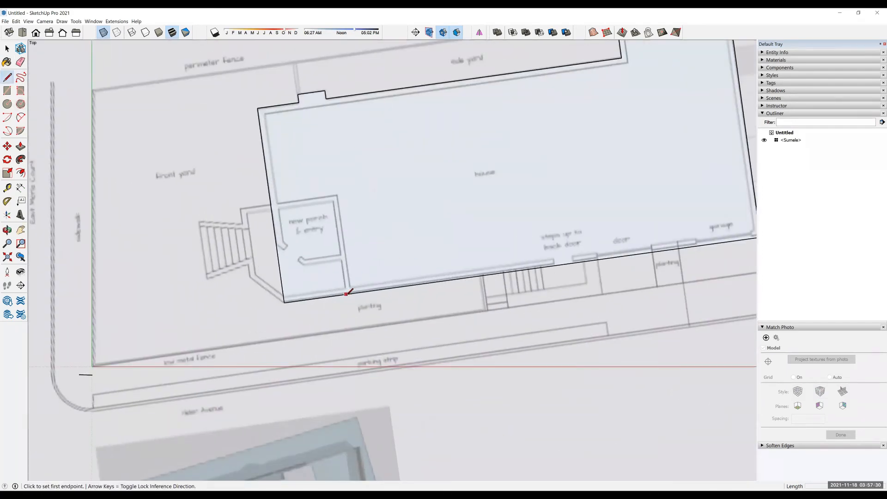
left_click(346, 293)
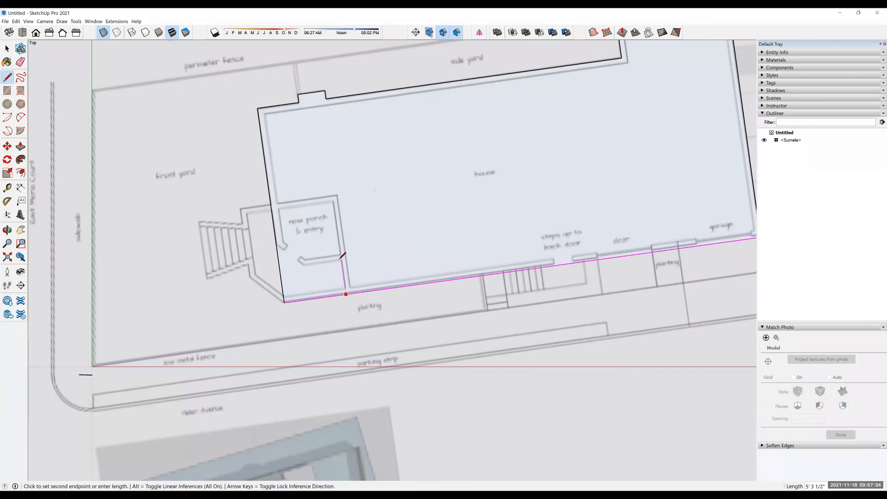
left_click(341, 259)
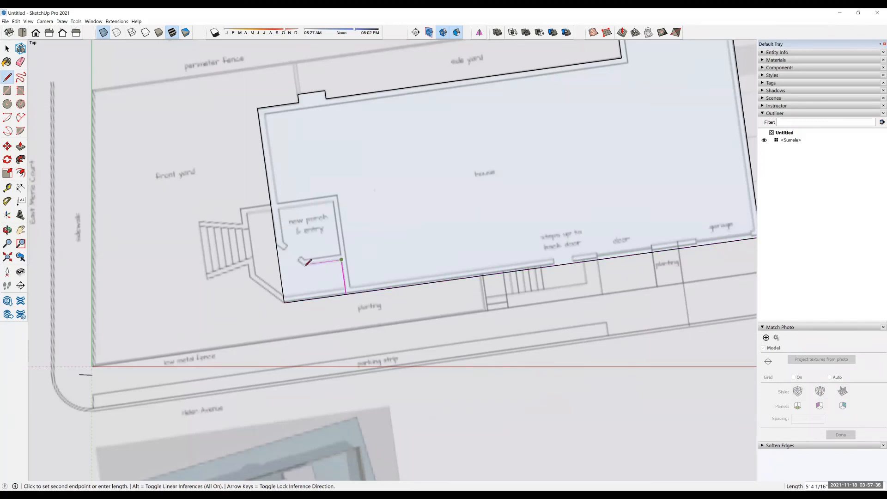
left_click(305, 264)
left_click(277, 244)
key("space")
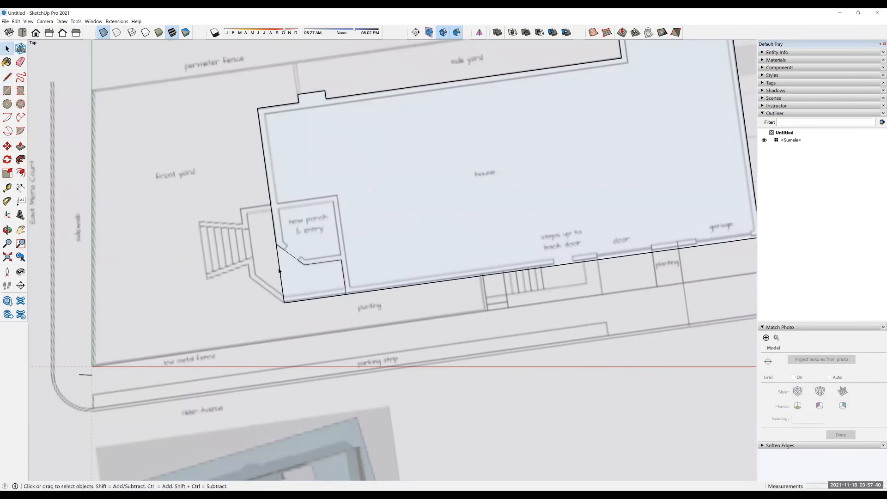
key("Delete")
Trace the porch's outer outline from the front wall, about 4' 8" out, along the stairs and diagonally back to the planting-side edge.
key("l")
left_click(271, 203)
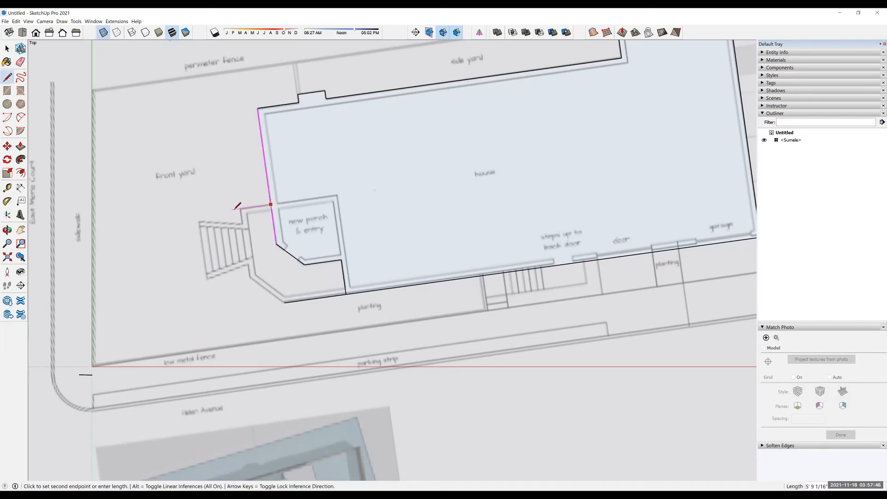
left_click(239, 209)
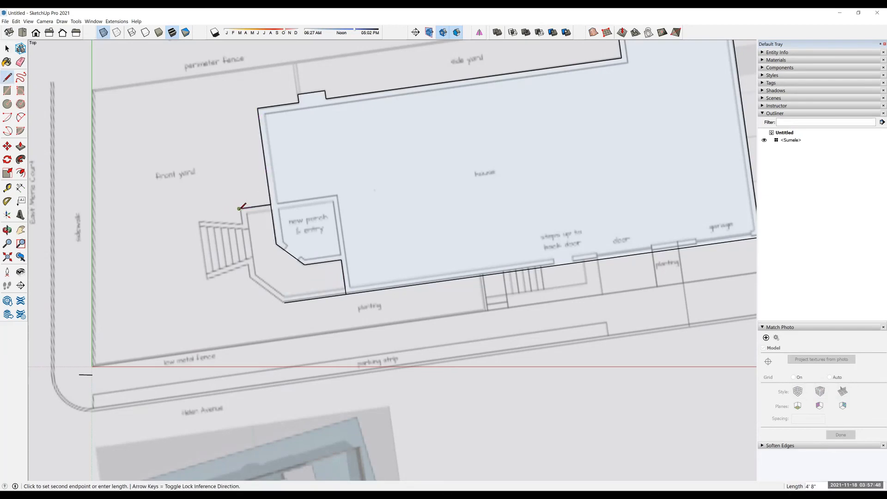
left_click(248, 278)
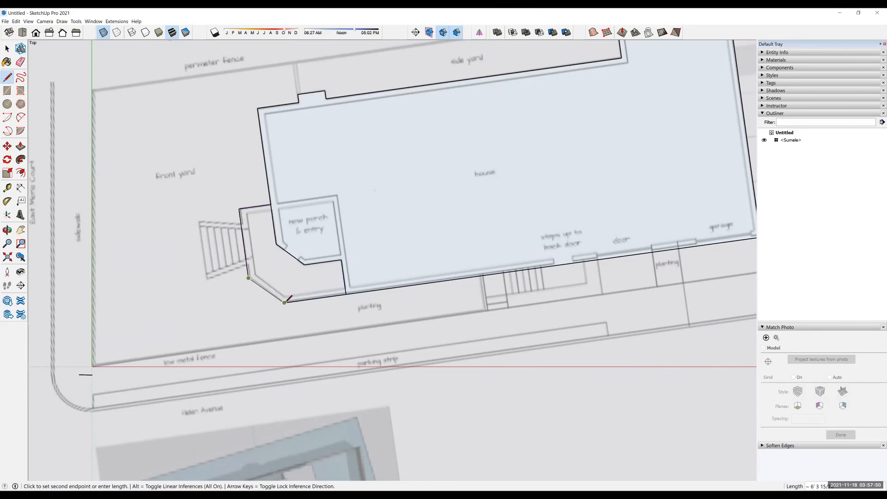
left_click(284, 302)
key("space")
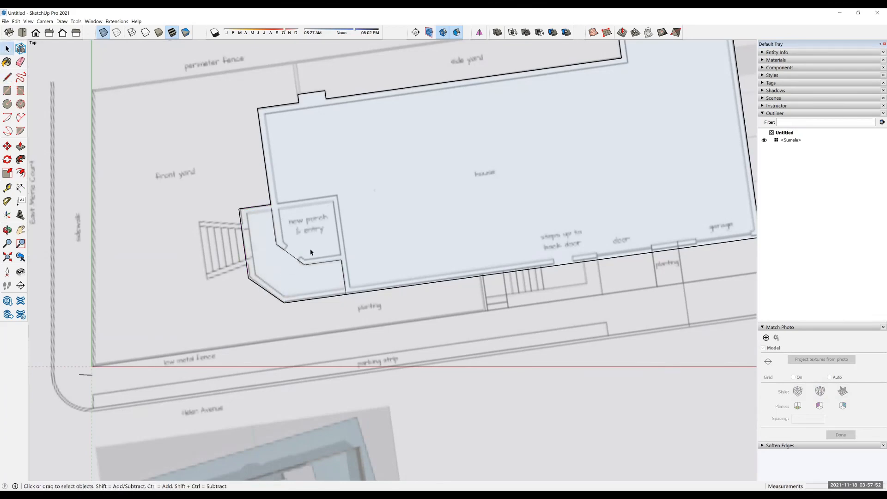
Push/Pull the house face upward about 14', leaving the porch flat.
scroll(311, 252, "down", 5)
middle_click_drag(350, 254, 519, 306)
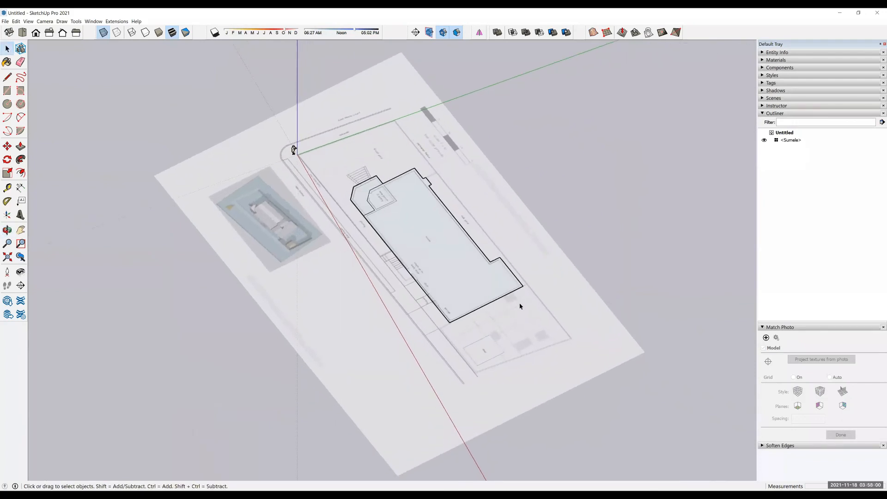
scroll(524, 243, "up", 4)
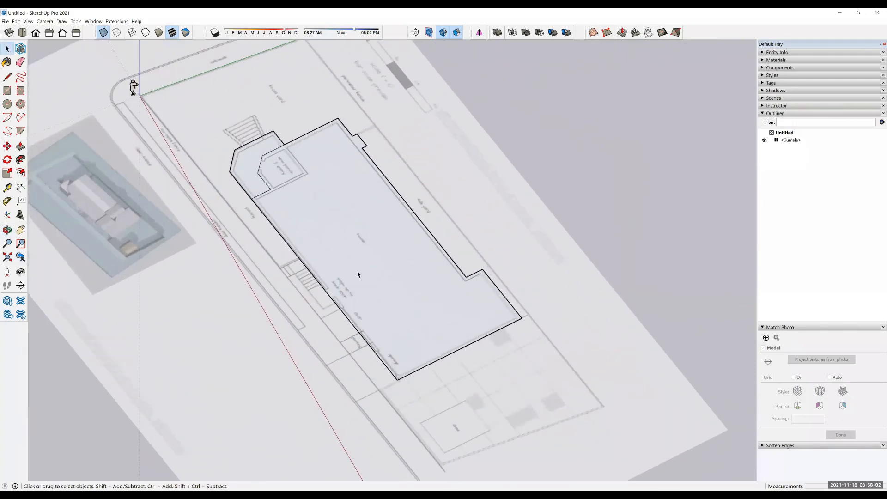
key("p")
left_click(420, 283)
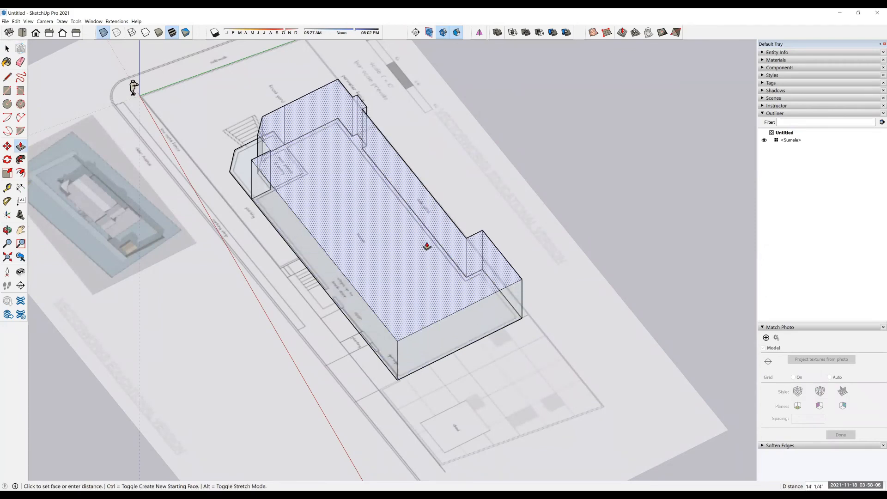
left_click(426, 246)
middle_click_drag(584, 221, 542, 224)
middle_click_drag(452, 239, 417, 278)
scroll(611, 193, "down", 1)
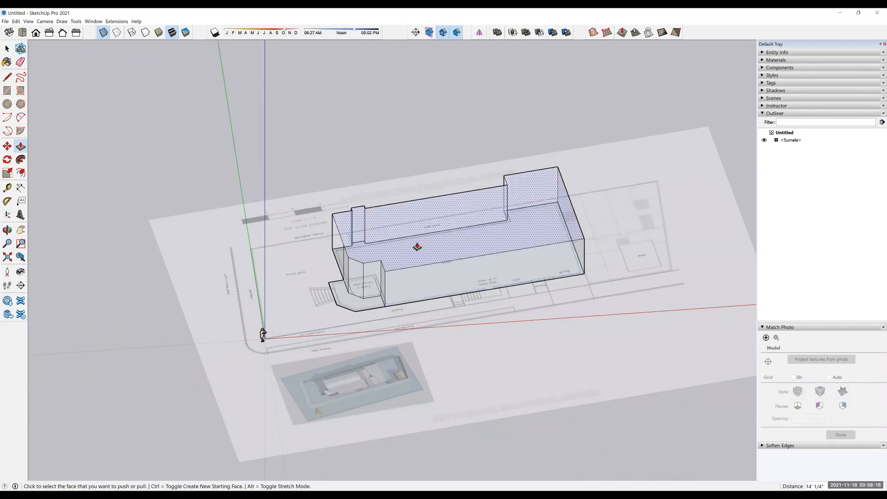
middle_click_drag(420, 237, 264, 293)
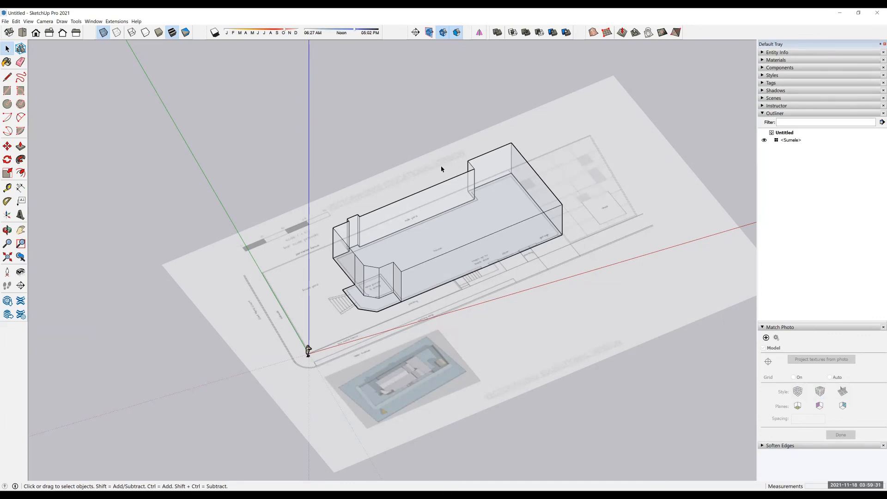
scroll(441, 169, "down", 2)
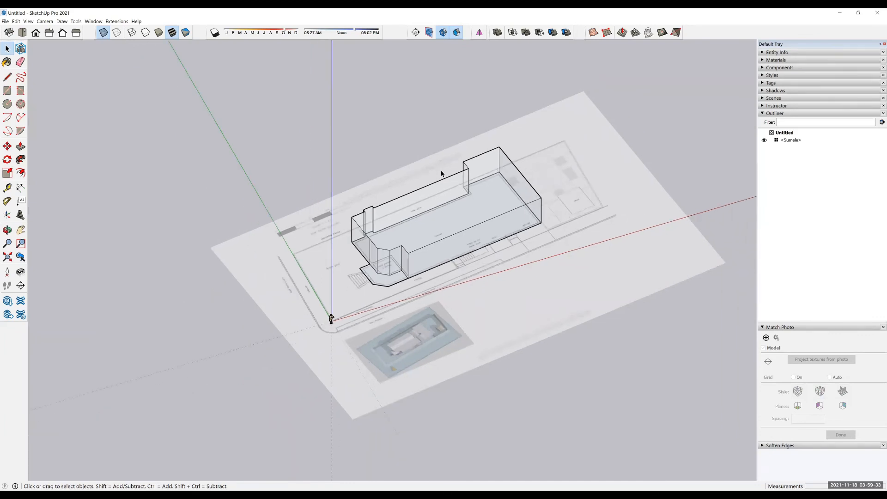
mouse_move(459, 188)
middle_mouse_down()
mouse_move(293, 204)
mouse_move(471, 240)
mouse_move(281, 261)
middle_mouse_up()
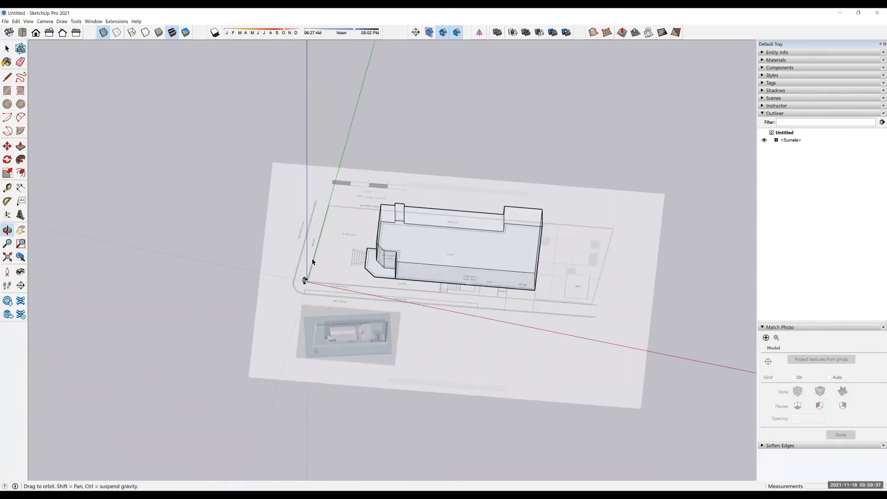